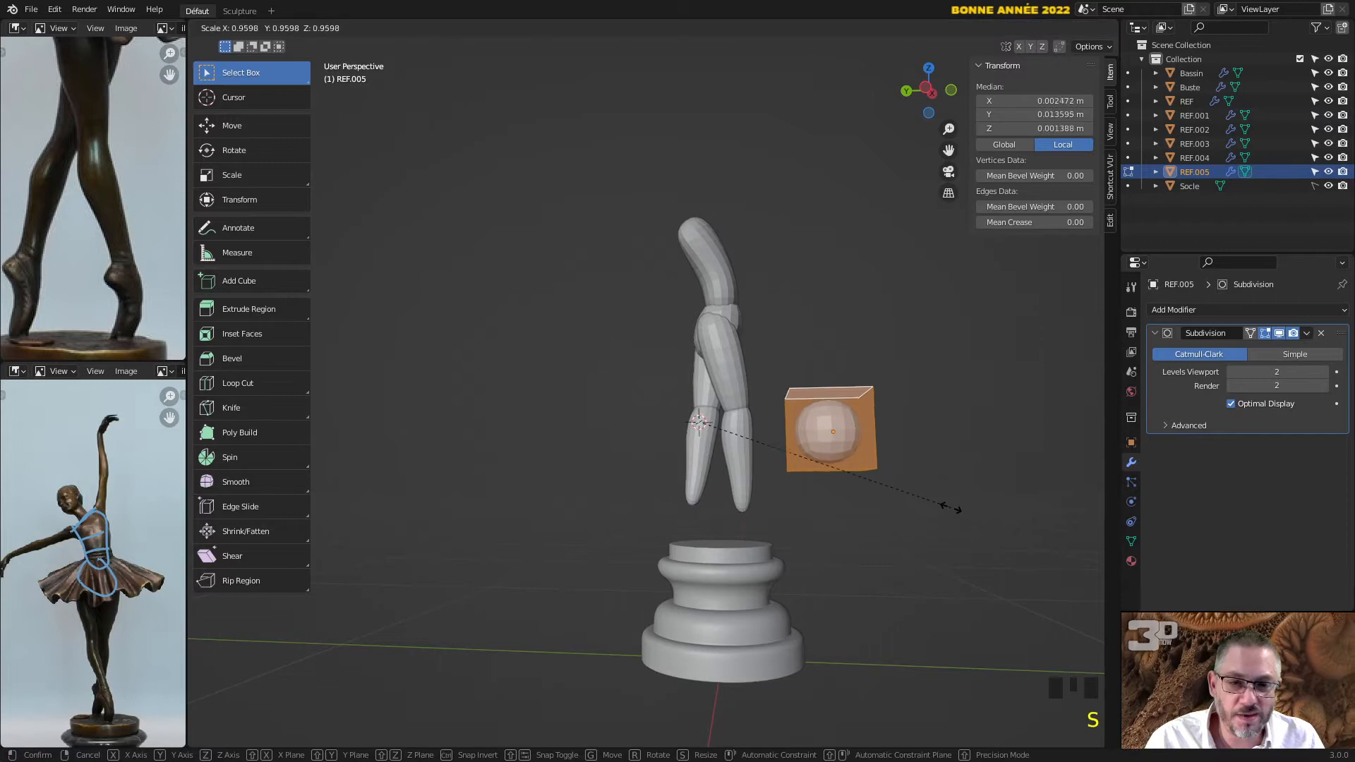
Set the transform pivot to Median Point and scale the REF.005 cube mesh by 0.403.
right_click(918, 497)
left_click(647, 28)
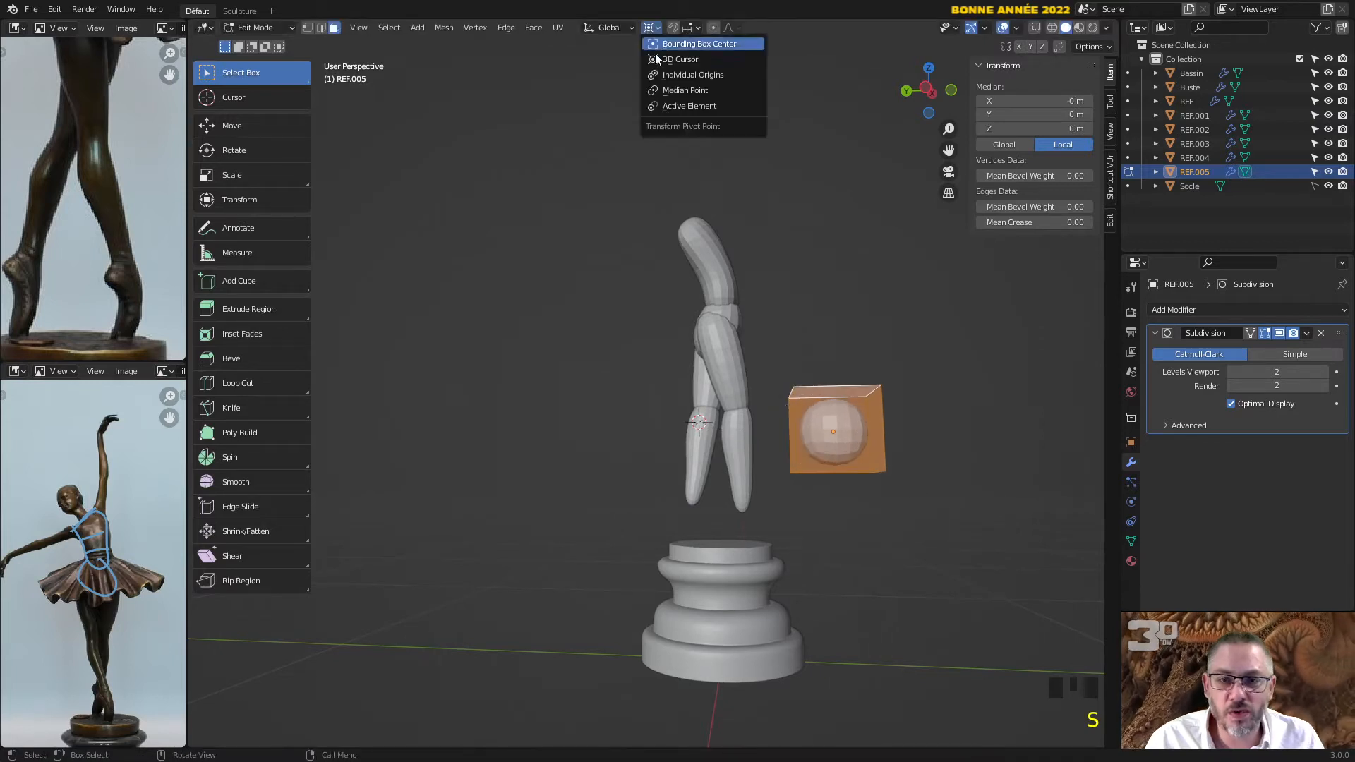
left_click(670, 86)
key("s")
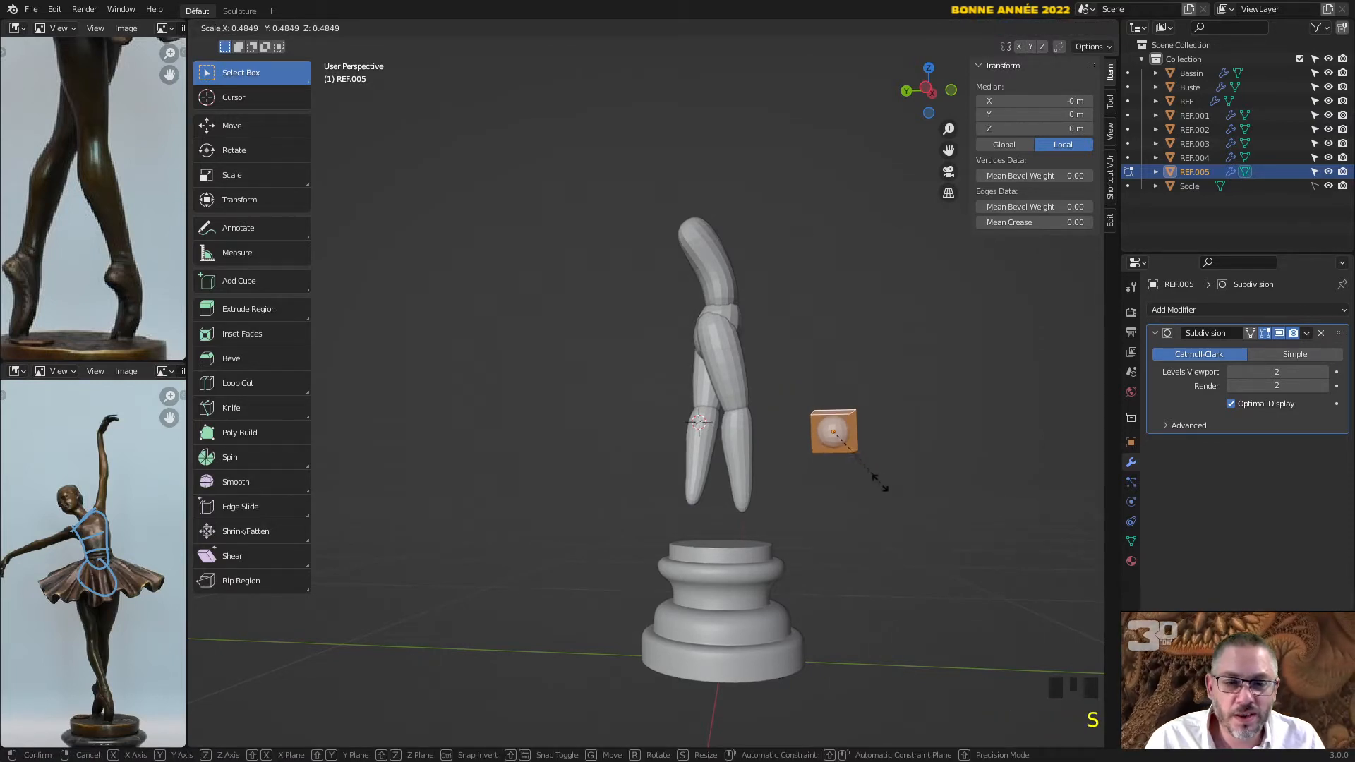
left_click(869, 477)
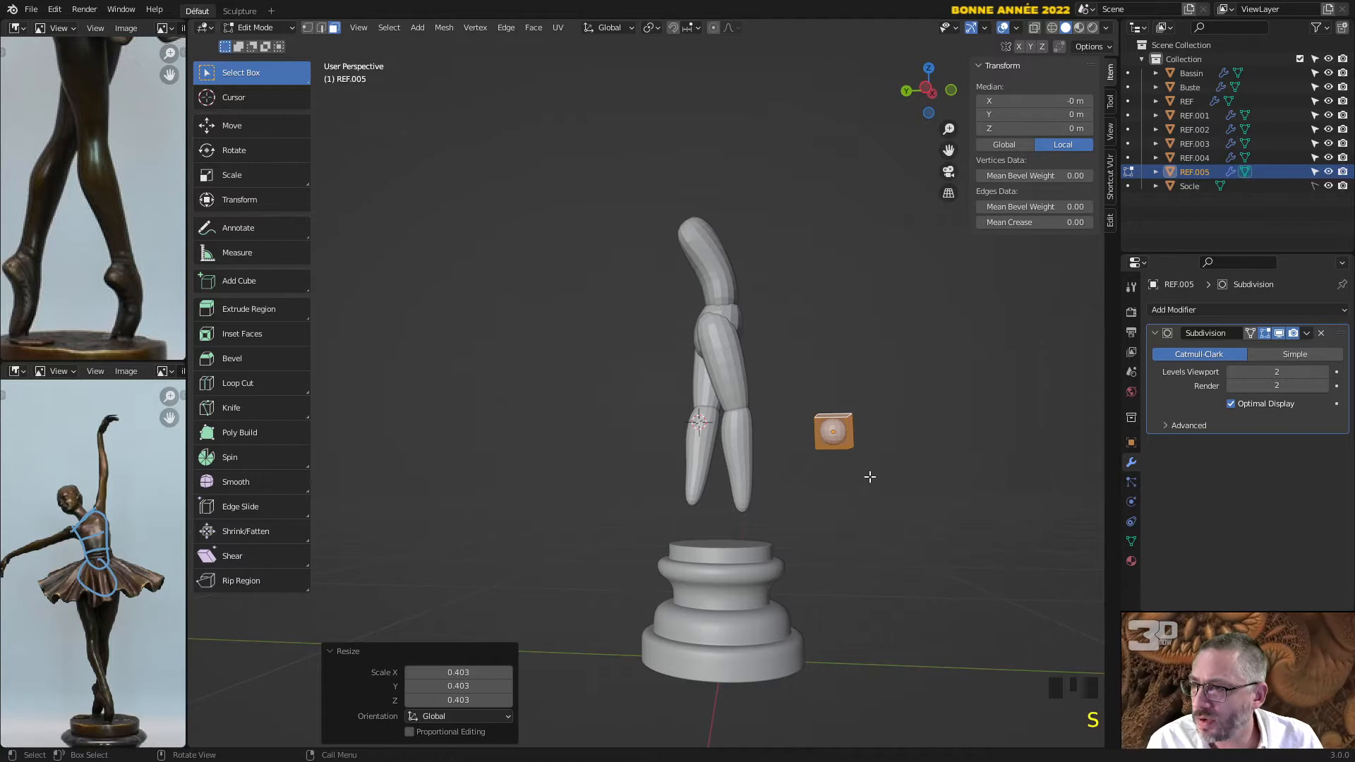
Move the small REF.005 mesh onto the front leg's knee, between thigh and calf, checking the placement from several sides.
key("g")
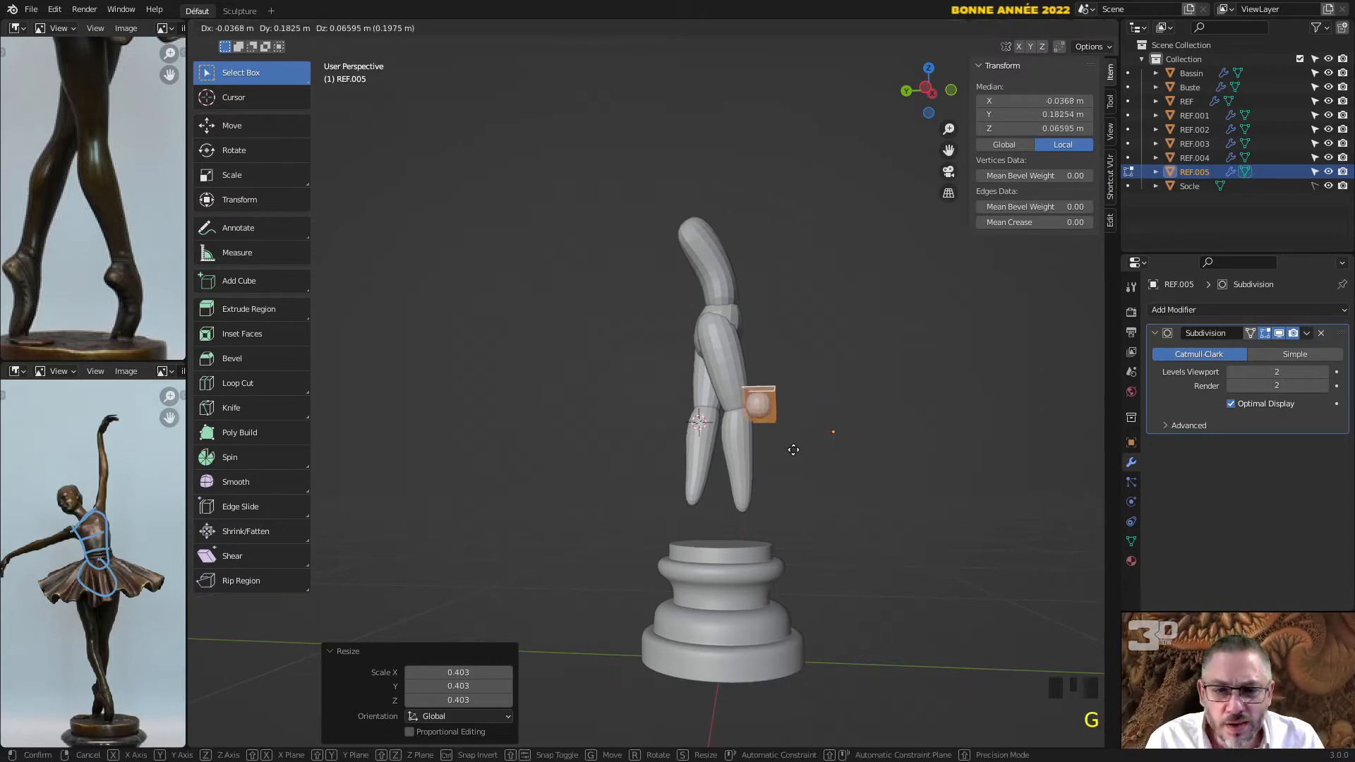
left_click(793, 450)
mouse_move(807, 447)
middle_mouse_down()
mouse_move(663, 427)
mouse_move(816, 426)
middle_mouse_up()
scroll(656, 423, "up", 4)
key("g")
left_click(656, 419)
key("g")
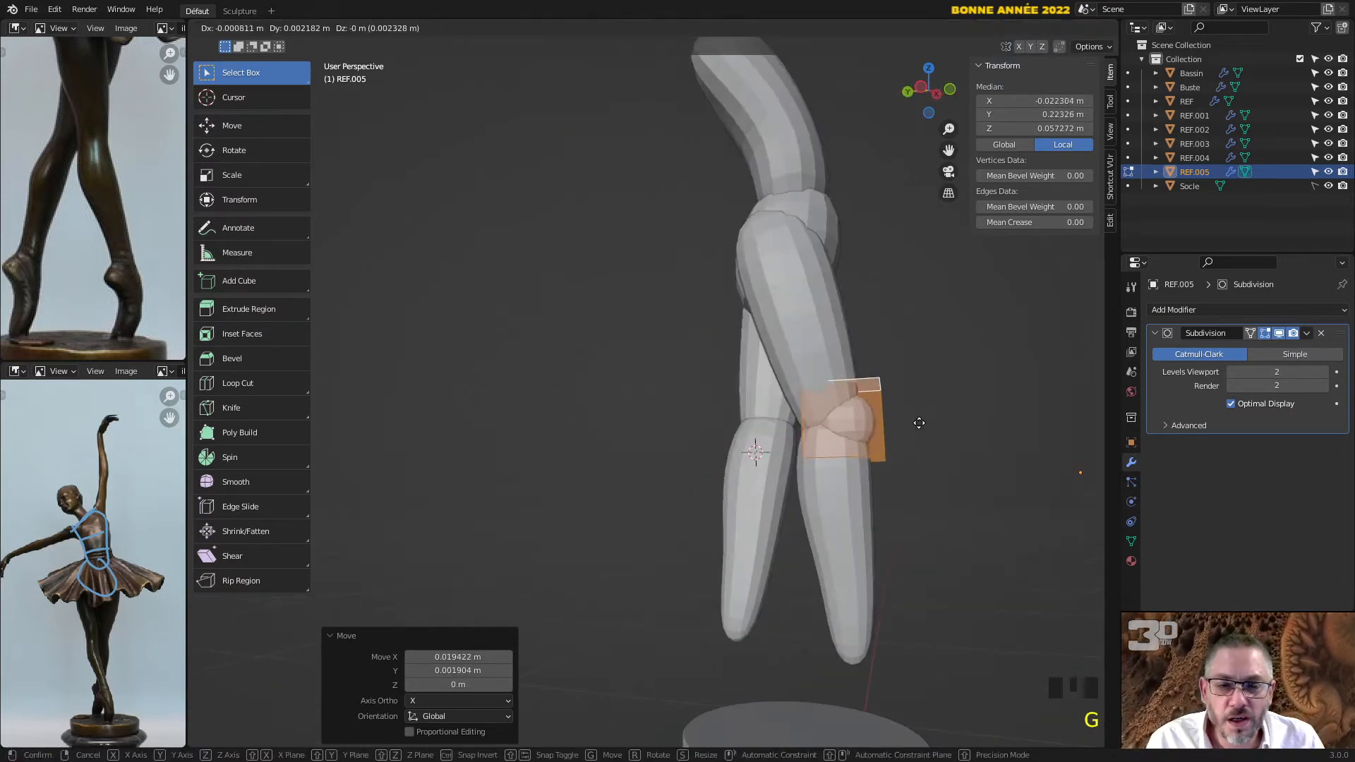
left_click(915, 423)
middle_click_drag(915, 423, 679, 443)
key("g")
left_click(805, 437)
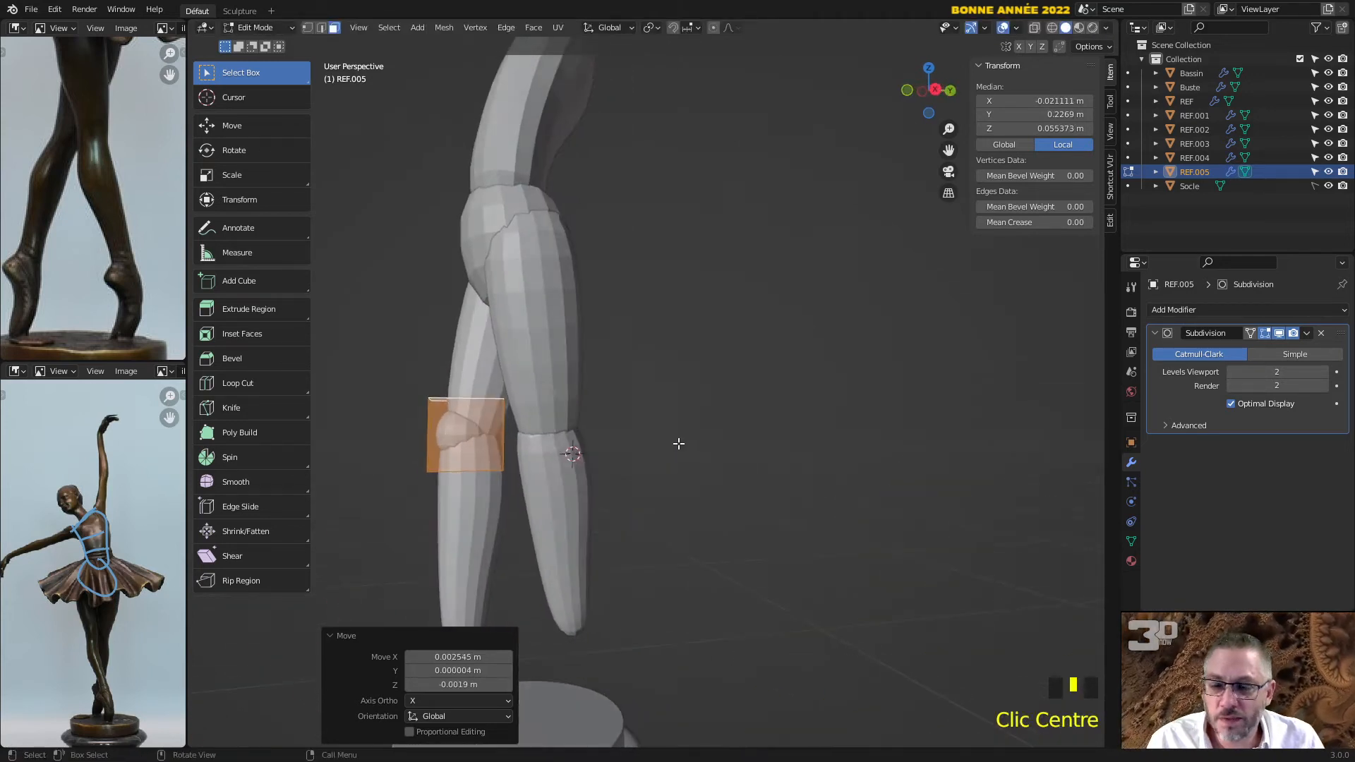
key("Tab")
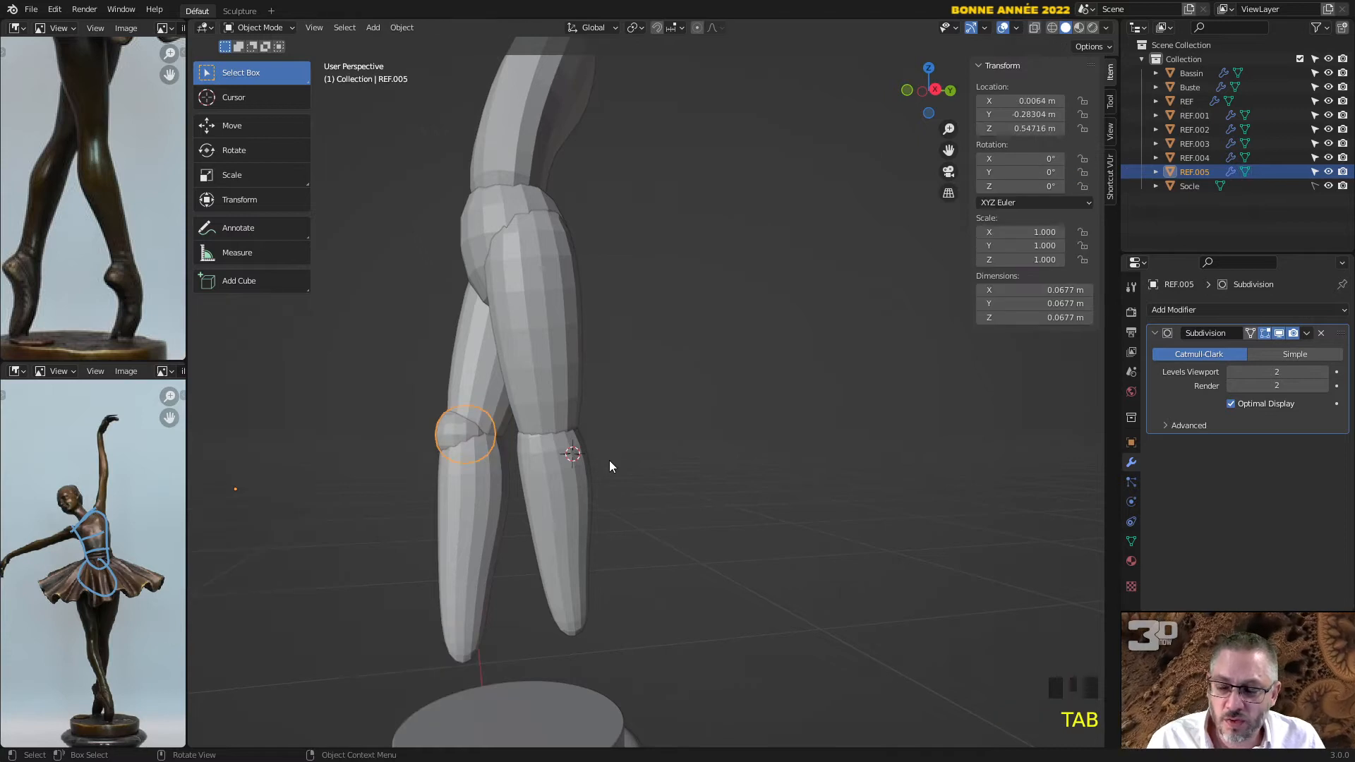
Duplicate the knee sphere and place the copy on the rear leg's knee joint.
key("shift+d")
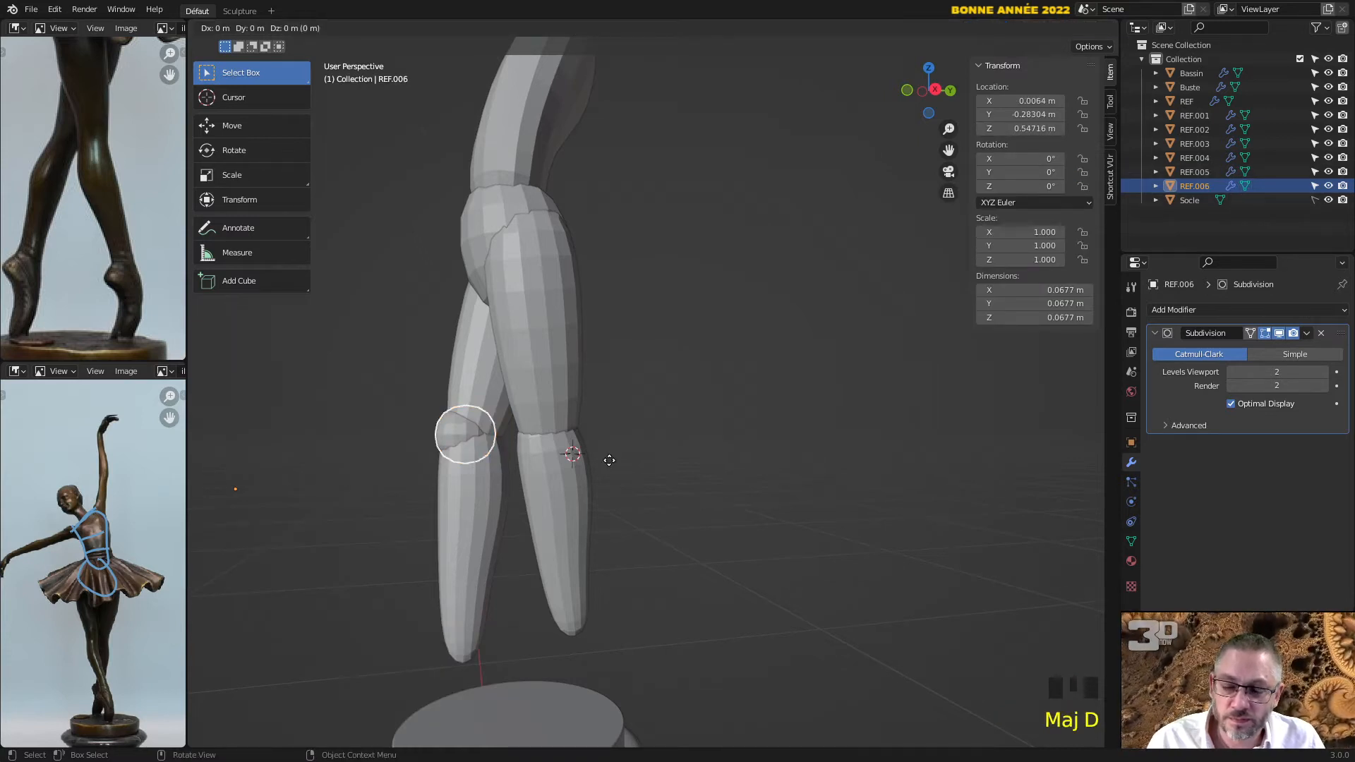
left_click(685, 460)
middle_click_drag(688, 460, 786, 463)
key("g")
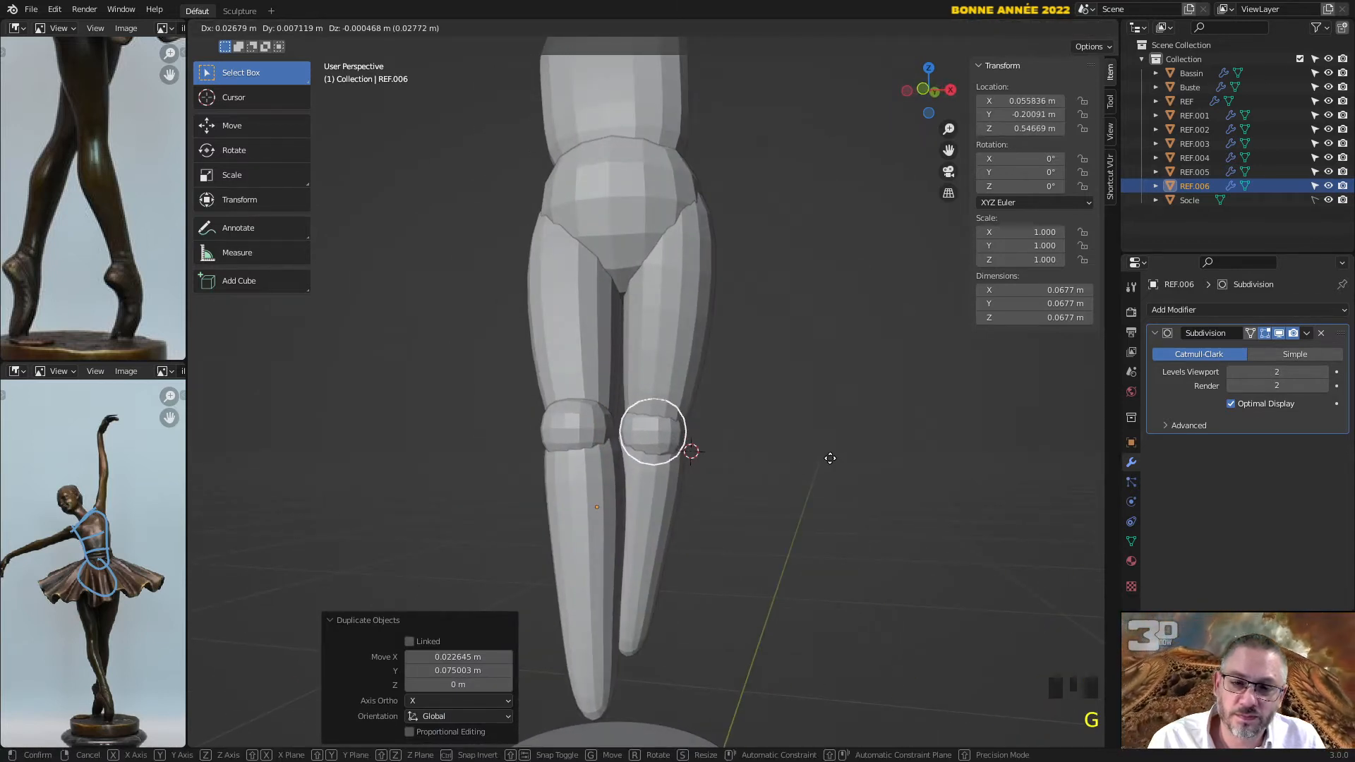
left_click(831, 459)
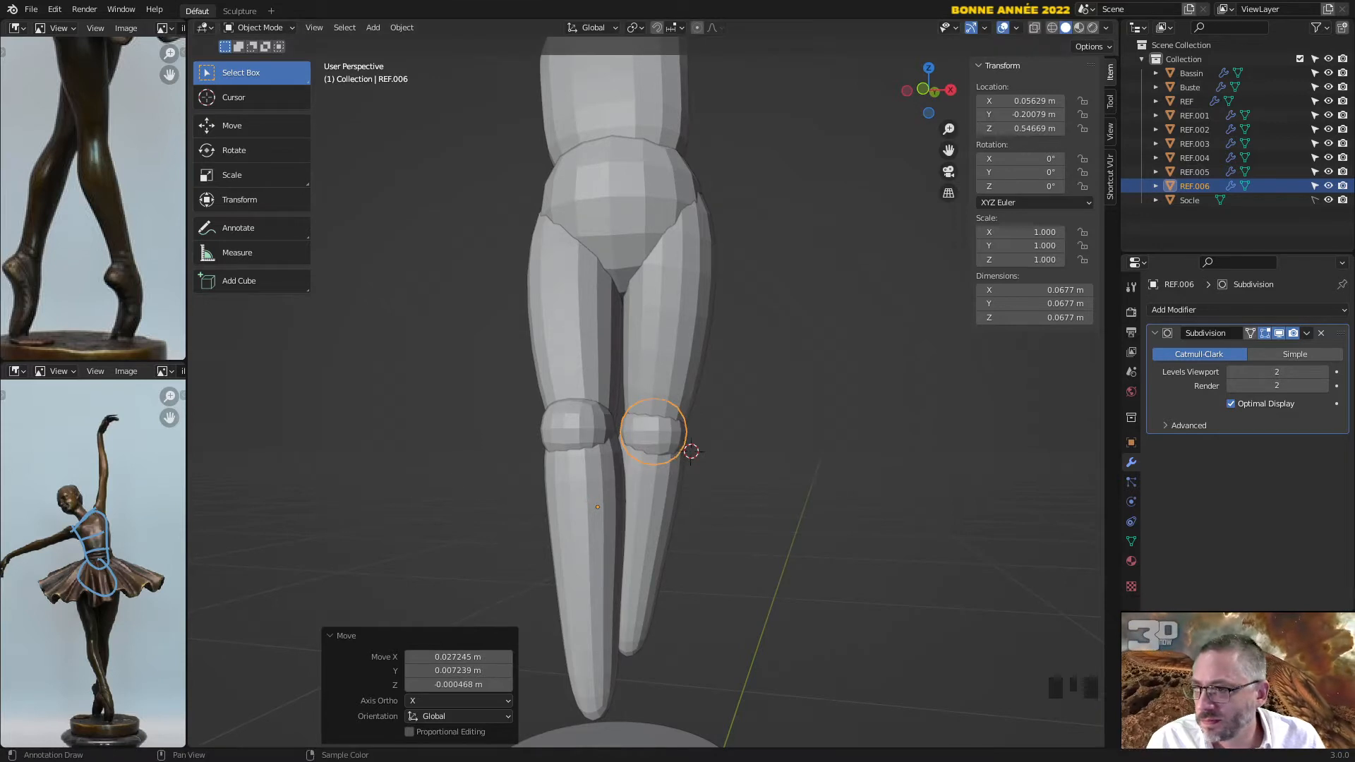
Circle the dancer's knee with annotation strokes on the reference image and erase the annotations.
scroll(104, 578, "up", 4)
middle_click_drag(101, 597, 87, 401)
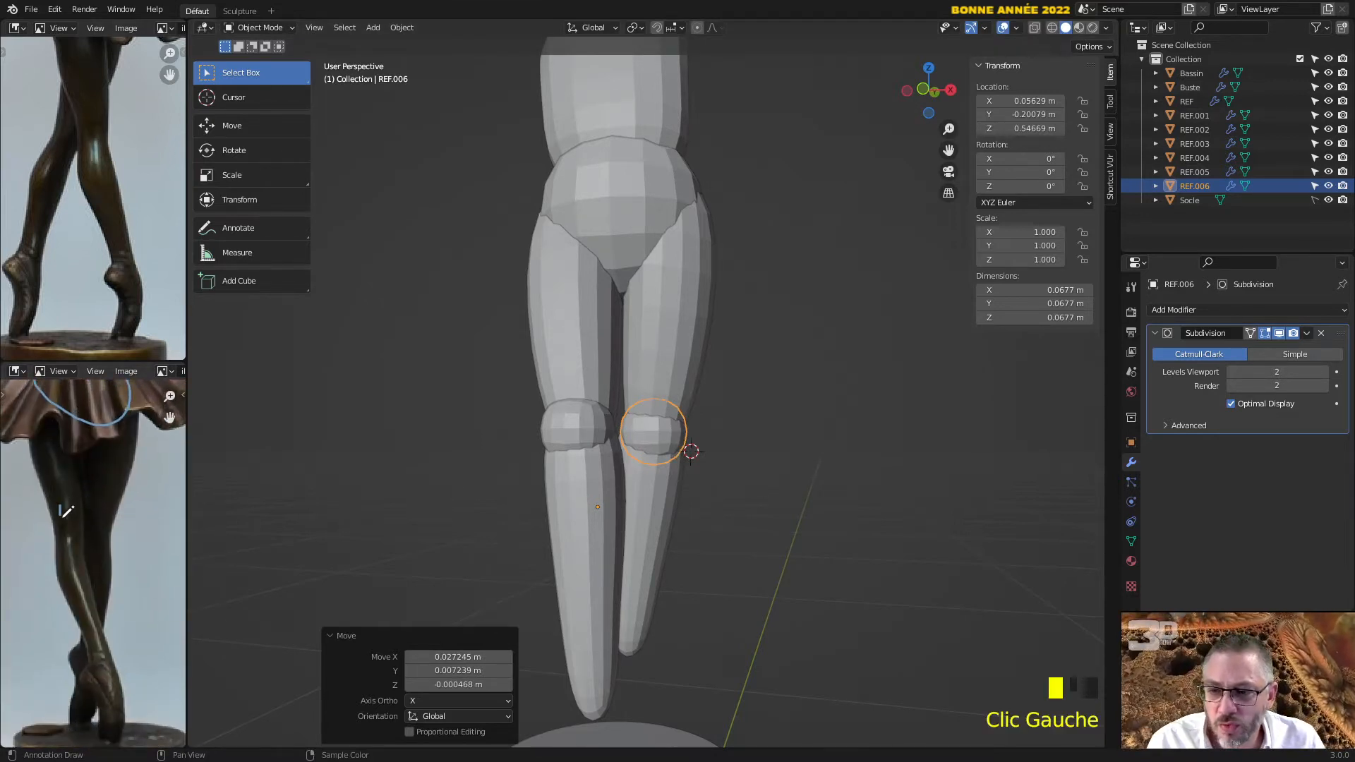
left_click_drag(69, 507, 80, 528)
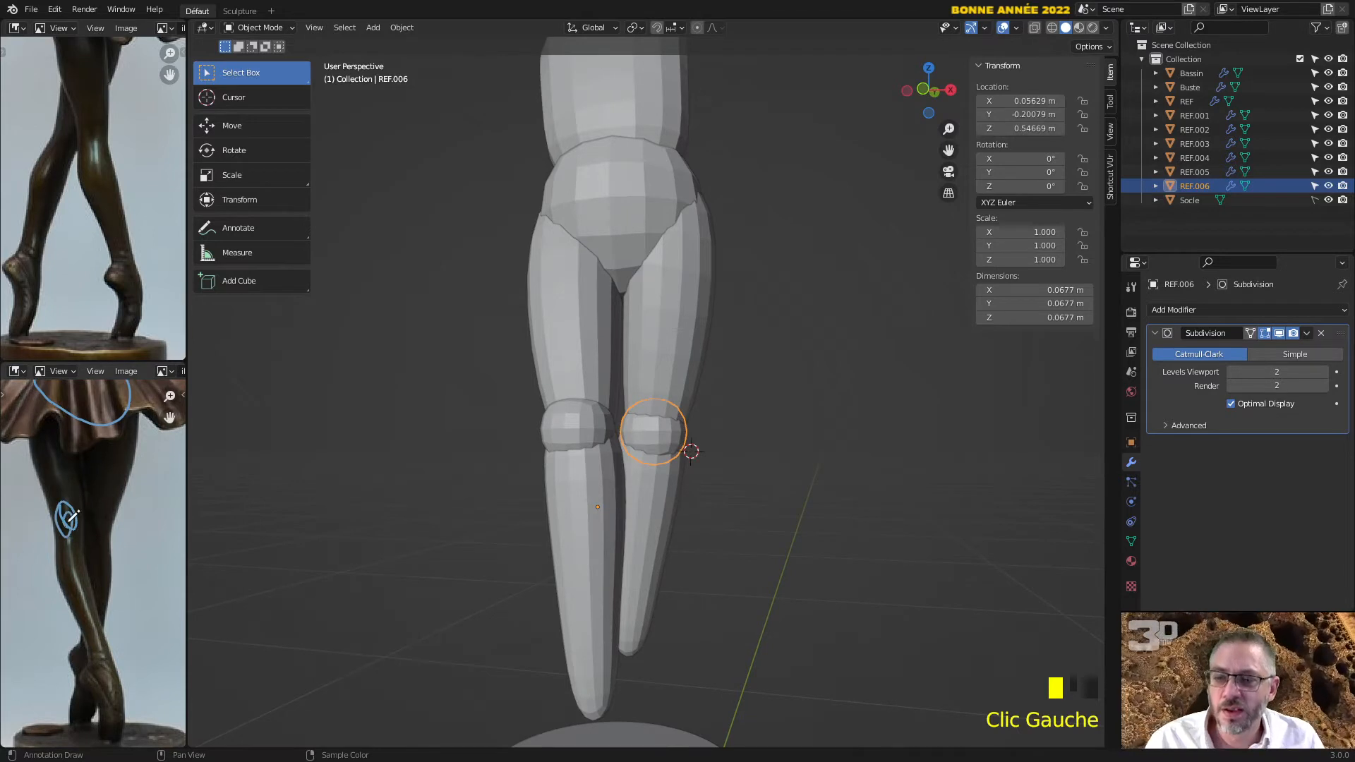
scroll(86, 502, "down", 4)
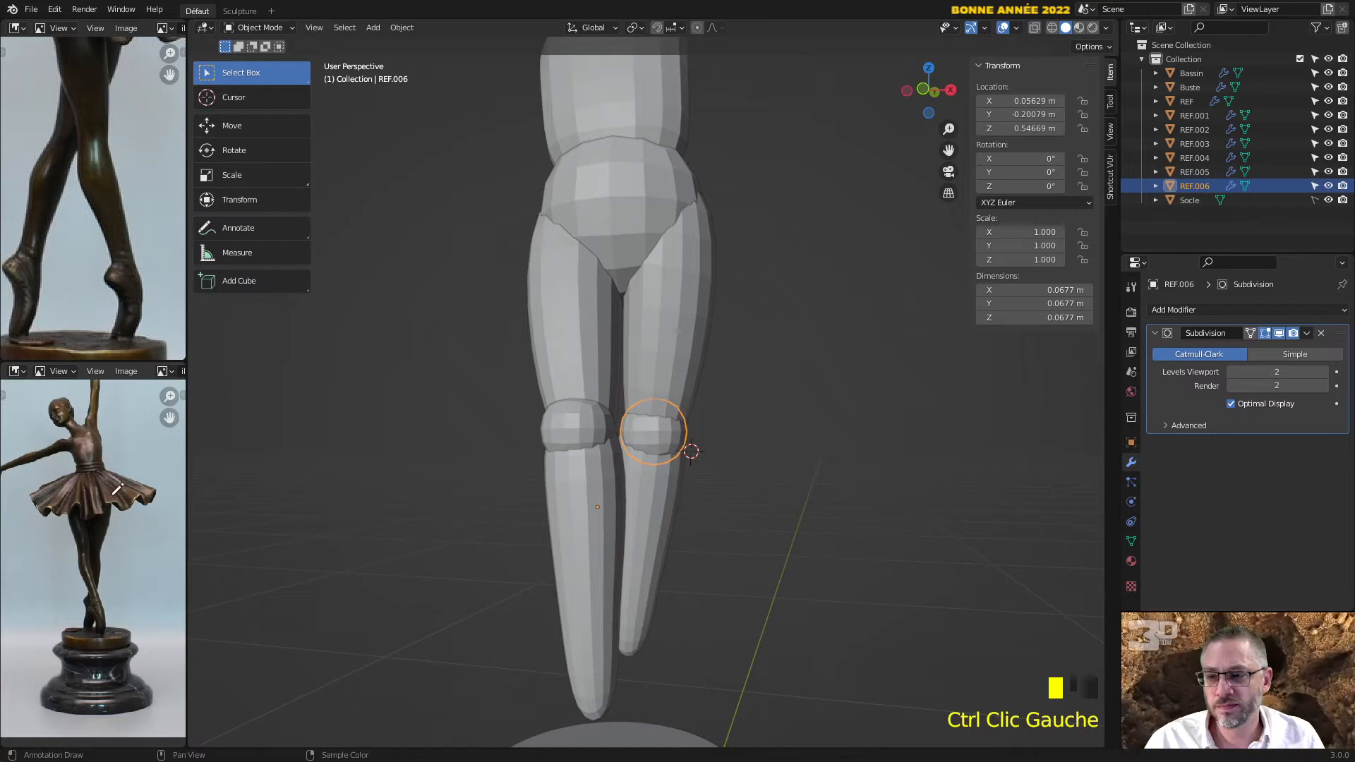
Move the upper face loop of the front thigh (REF.001) outward by about 0.0024 m at the hip.
scroll(748, 426, "up", 3)
middle_click_drag(748, 426, 741, 455)
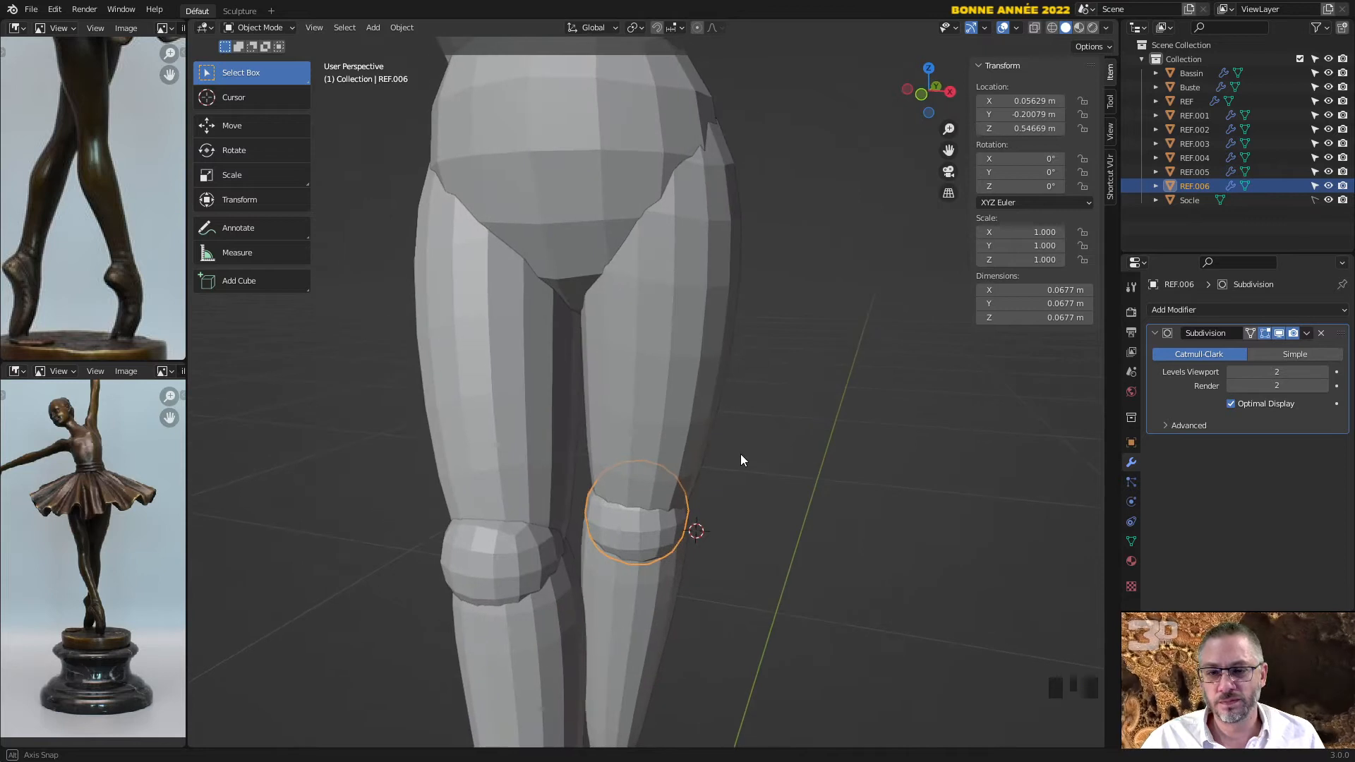
left_click(545, 341)
middle_click_drag(545, 340, 583, 328)
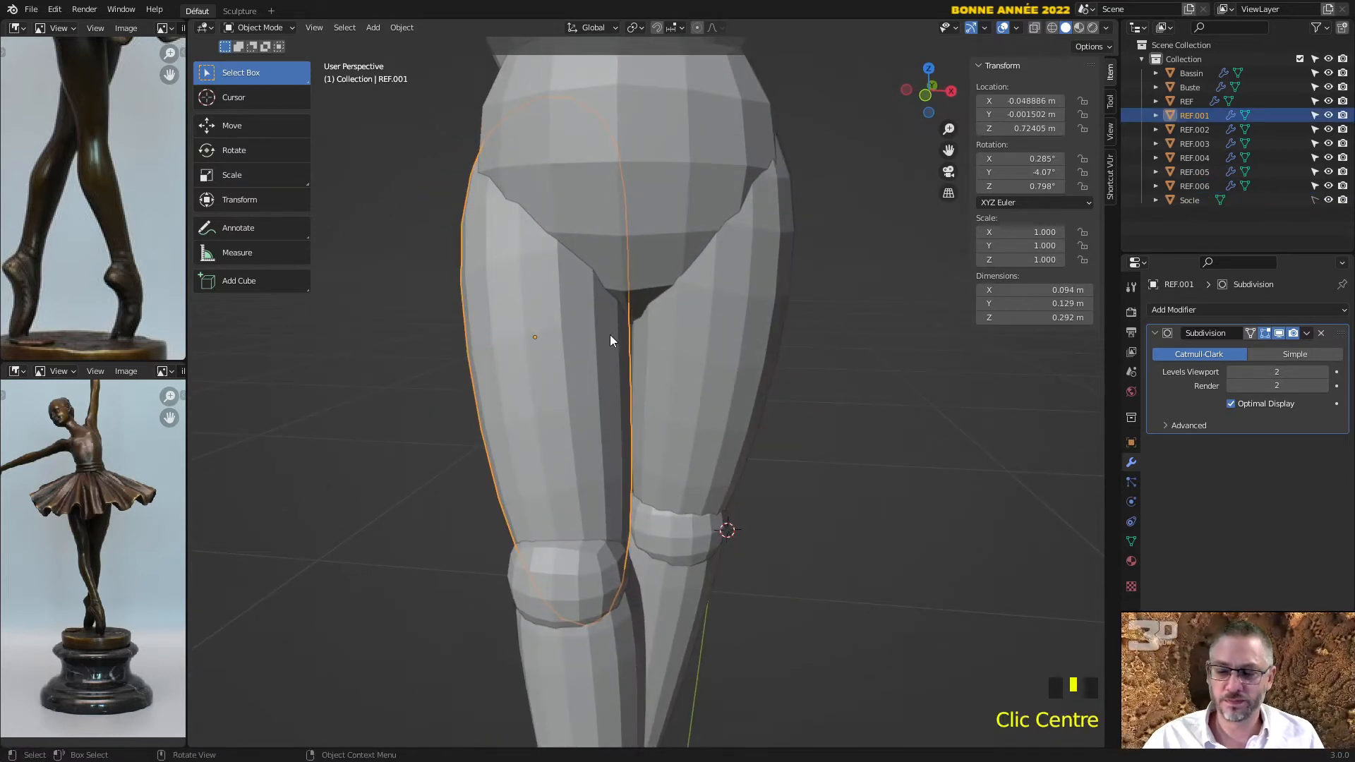
key("Tab")
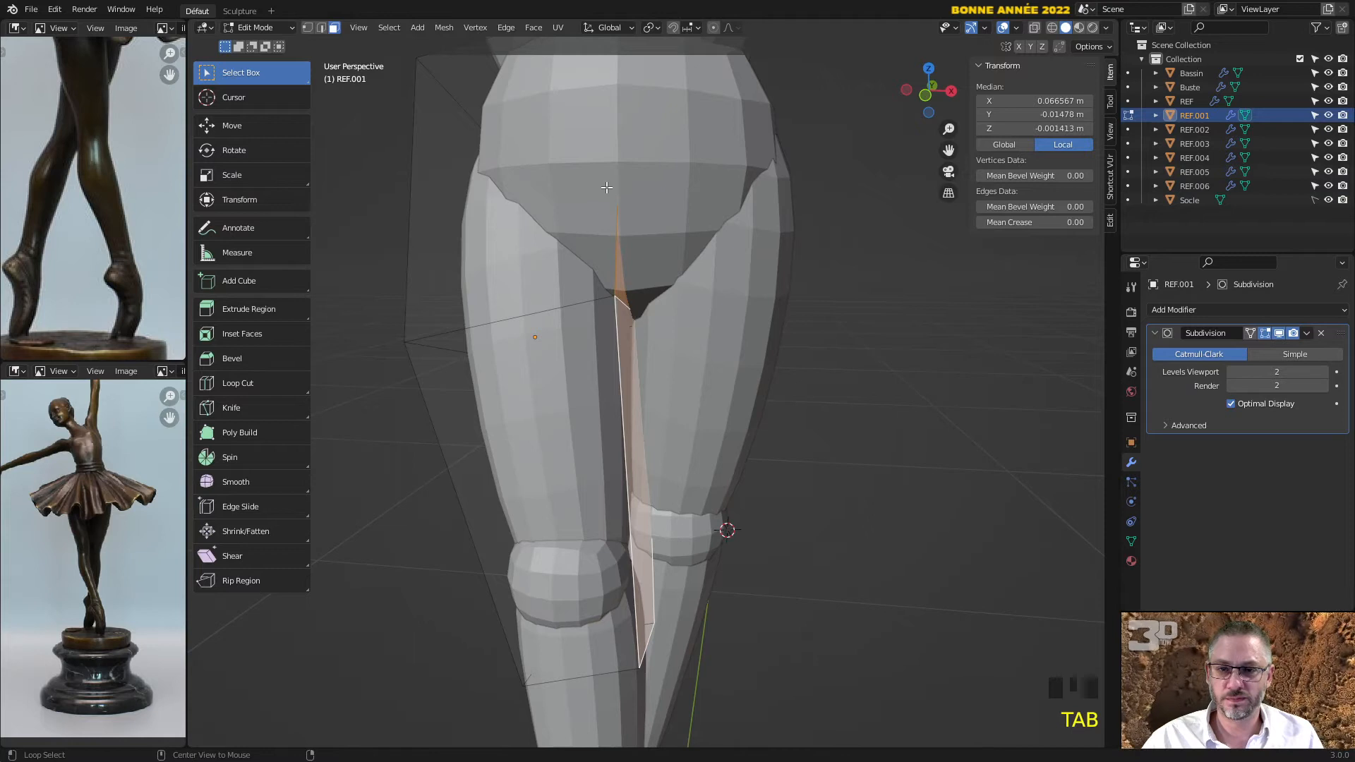
left_click(578, 186, "alt")
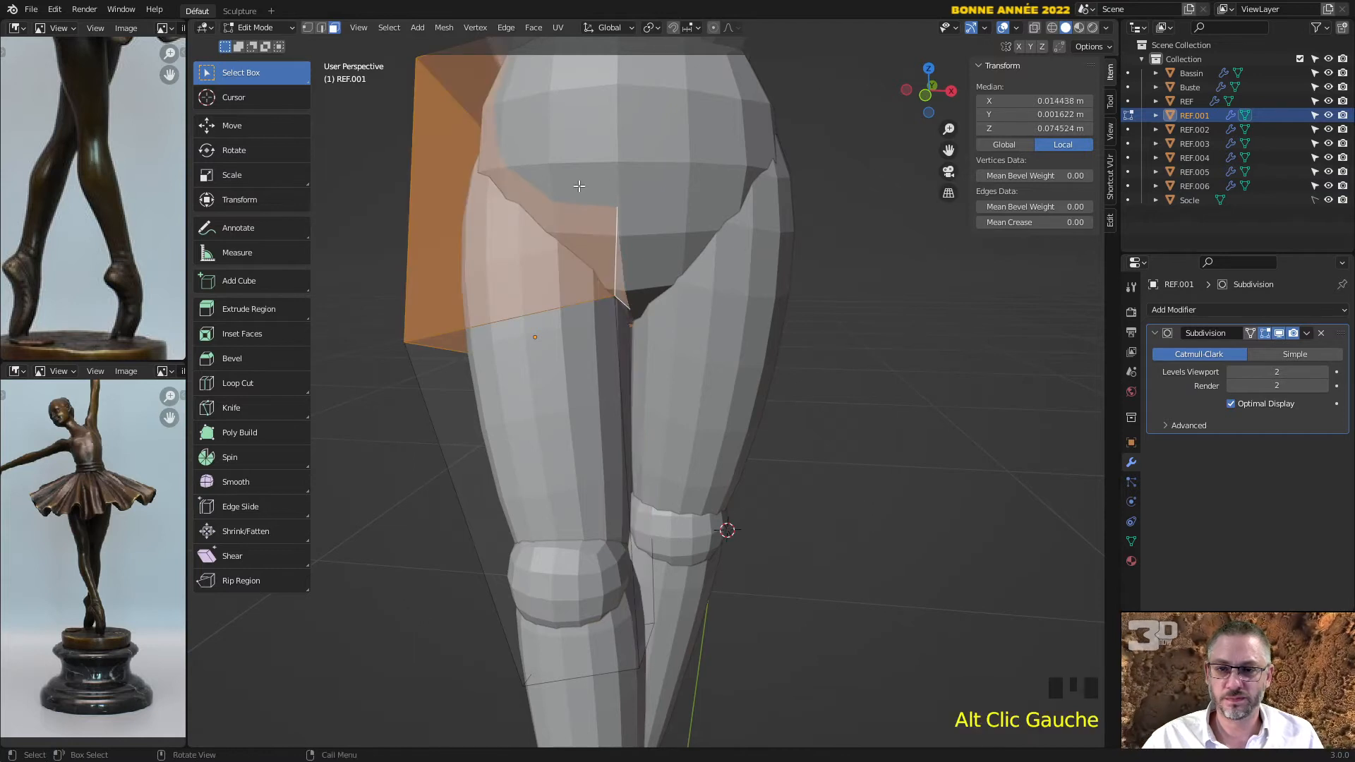
key("g")
left_click(634, 188)
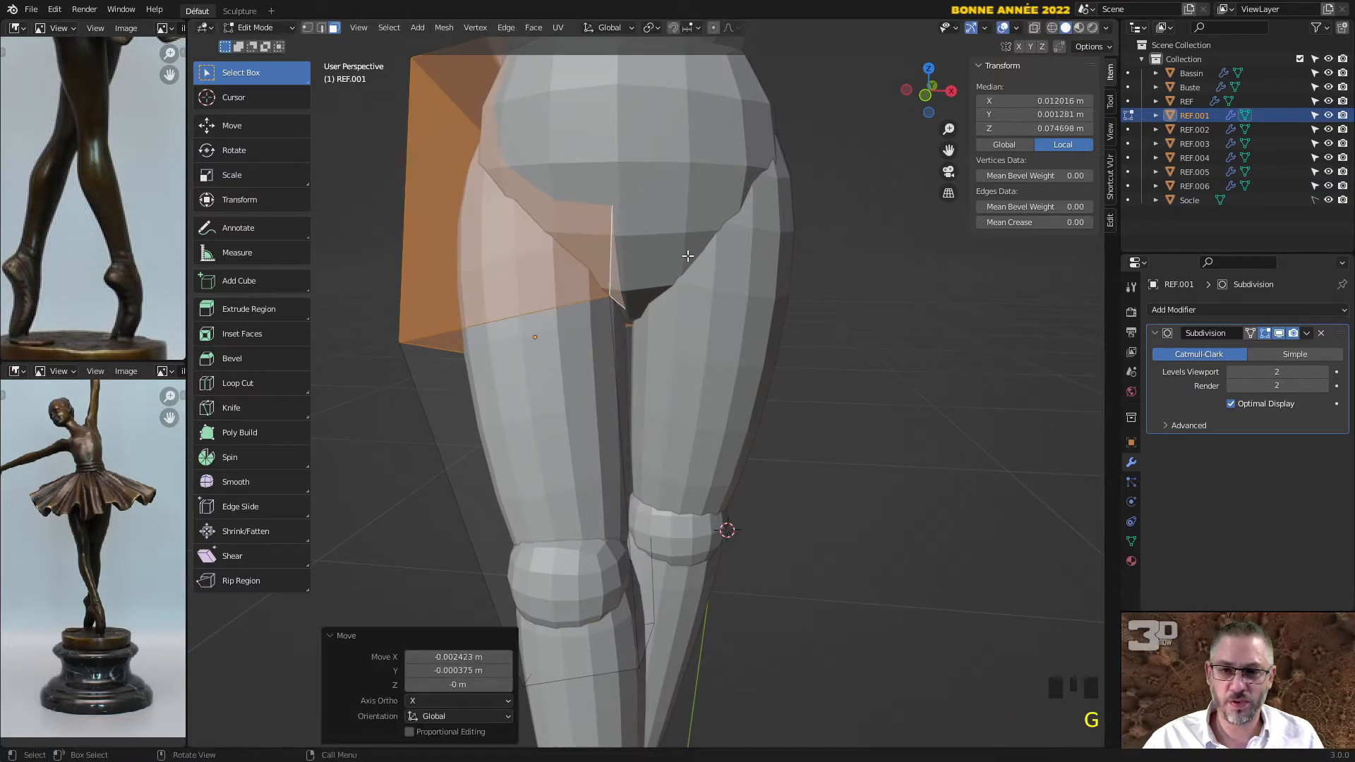
key("Tab")
Reposition the upper face loop of the rear thigh (REF.002) at the hip and leave its mesh editing.
left_click(716, 272)
key("Tab")
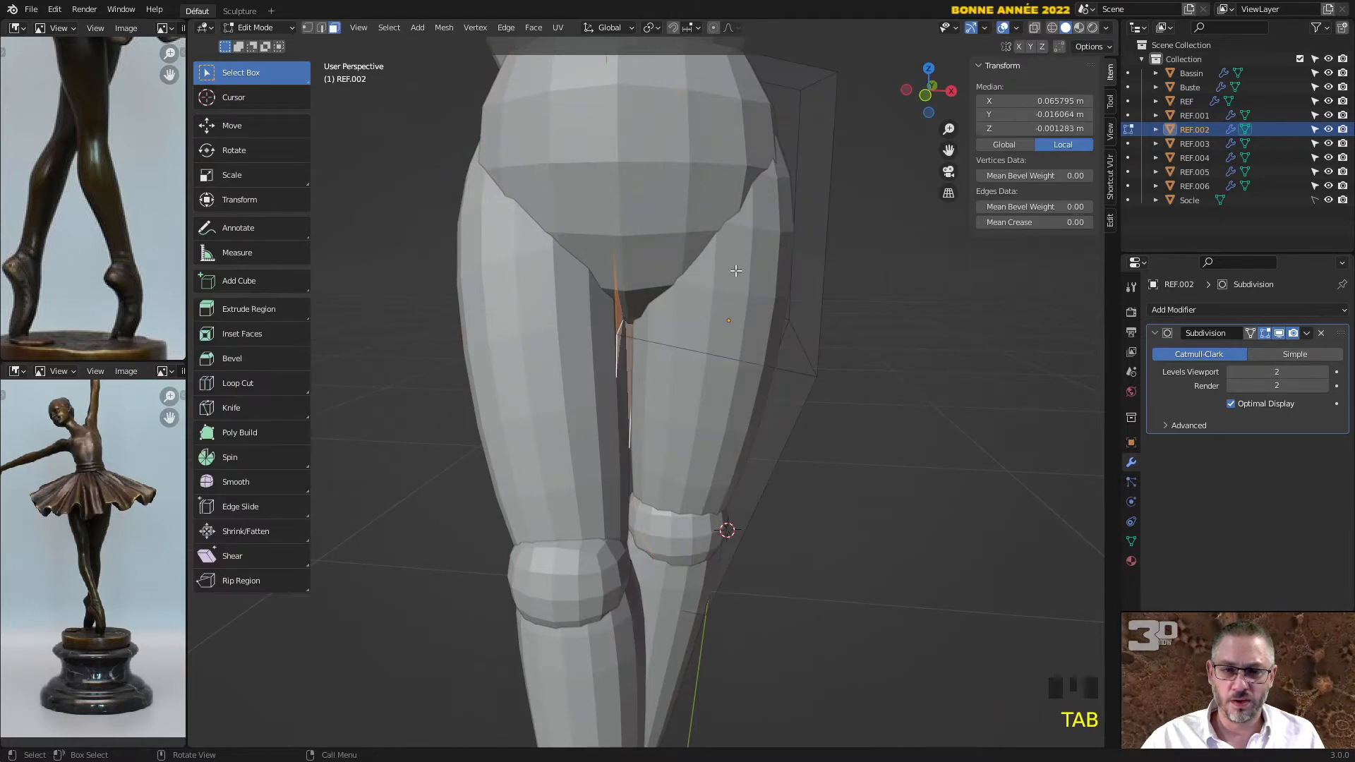
left_click(818, 237, "alt")
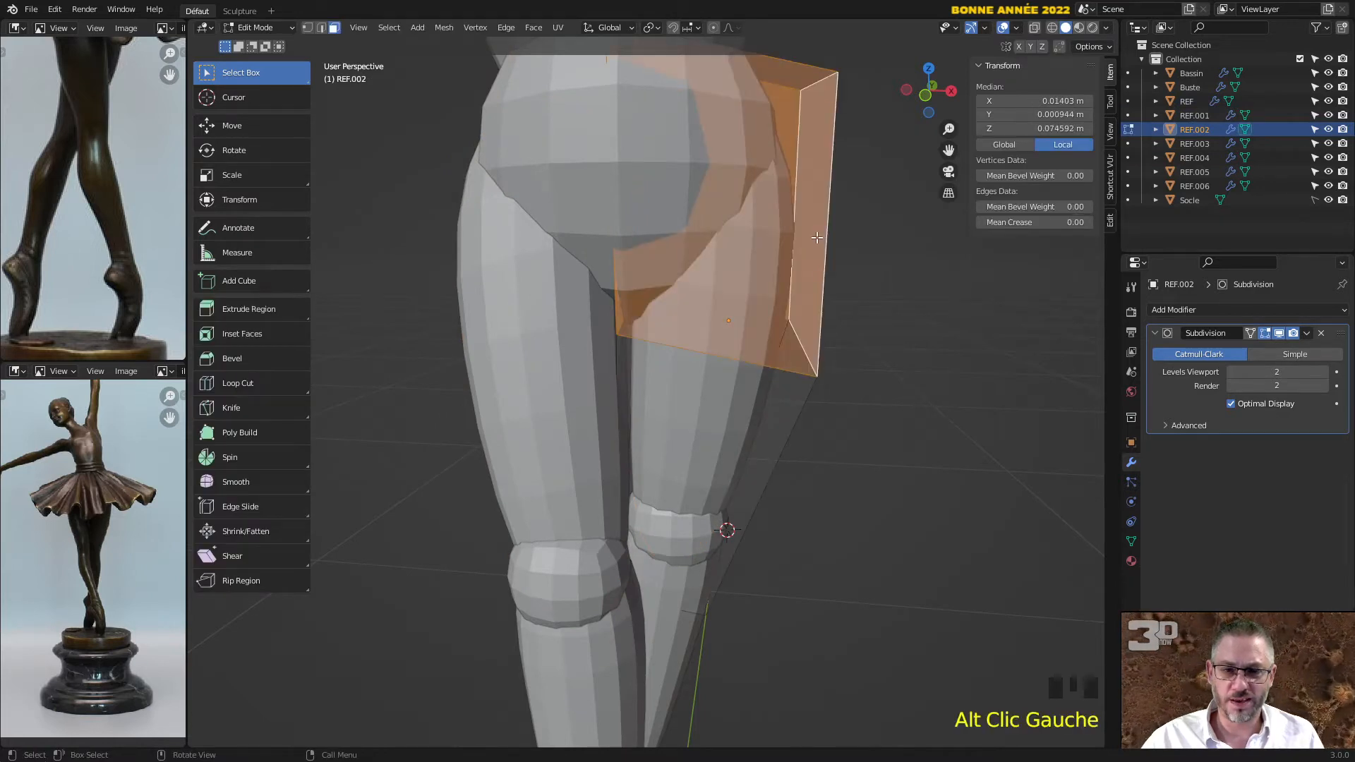
key("g")
left_click(749, 232)
middle_click_drag(749, 232, 622, 300)
scroll(620, 329, "down", 2)
key("a")
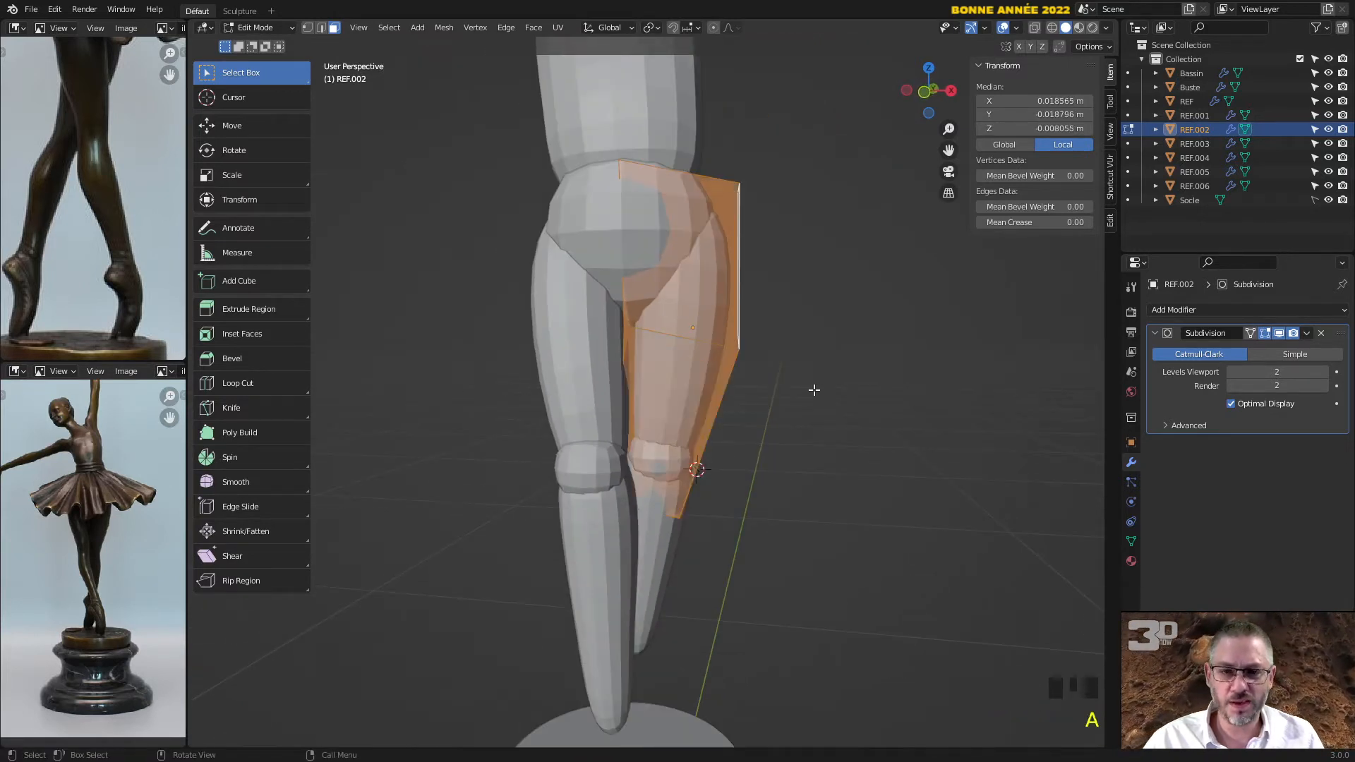
key("Tab")
left_click(813, 394)
Rotate the pelvis (Bassin) about 5.6° around the global Z axis.
middle_click_drag(812, 394, 783, 440)
left_click(663, 422)
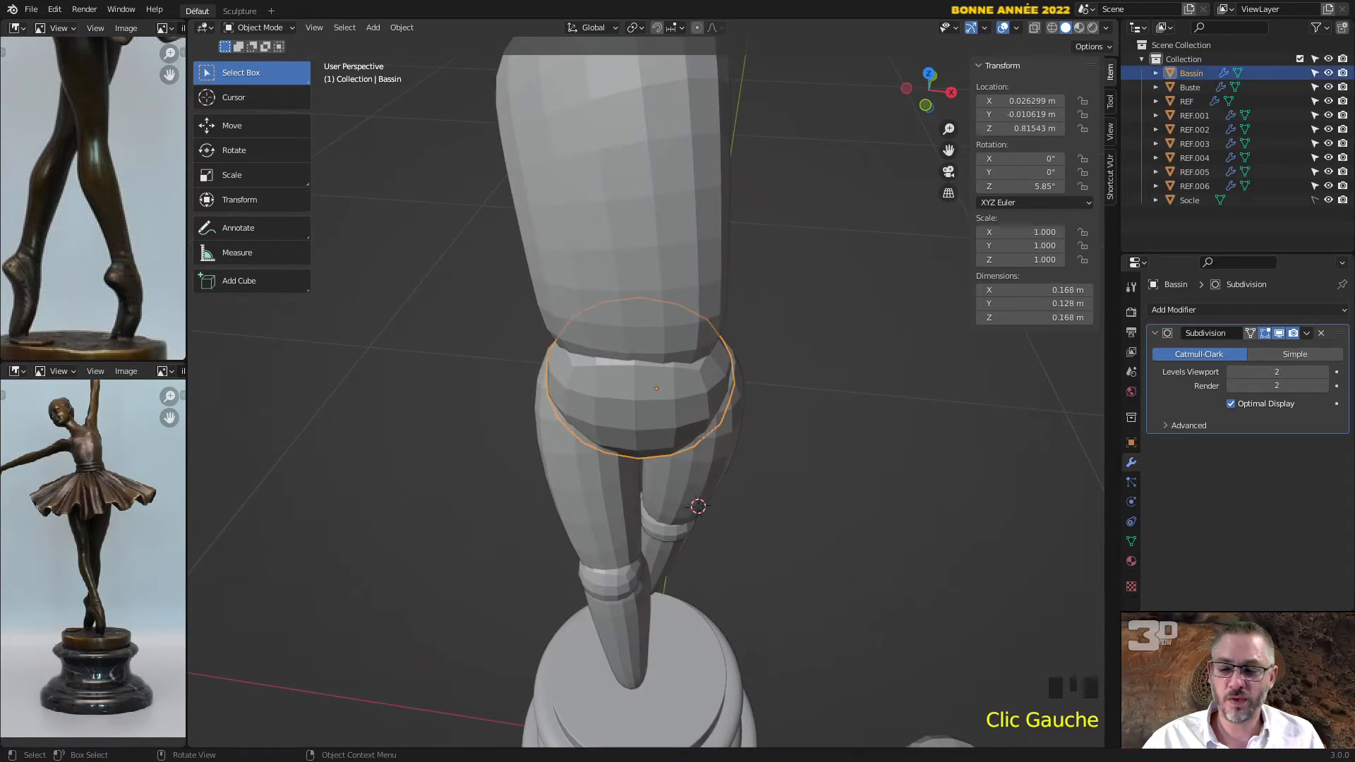
key("r")
key("z")
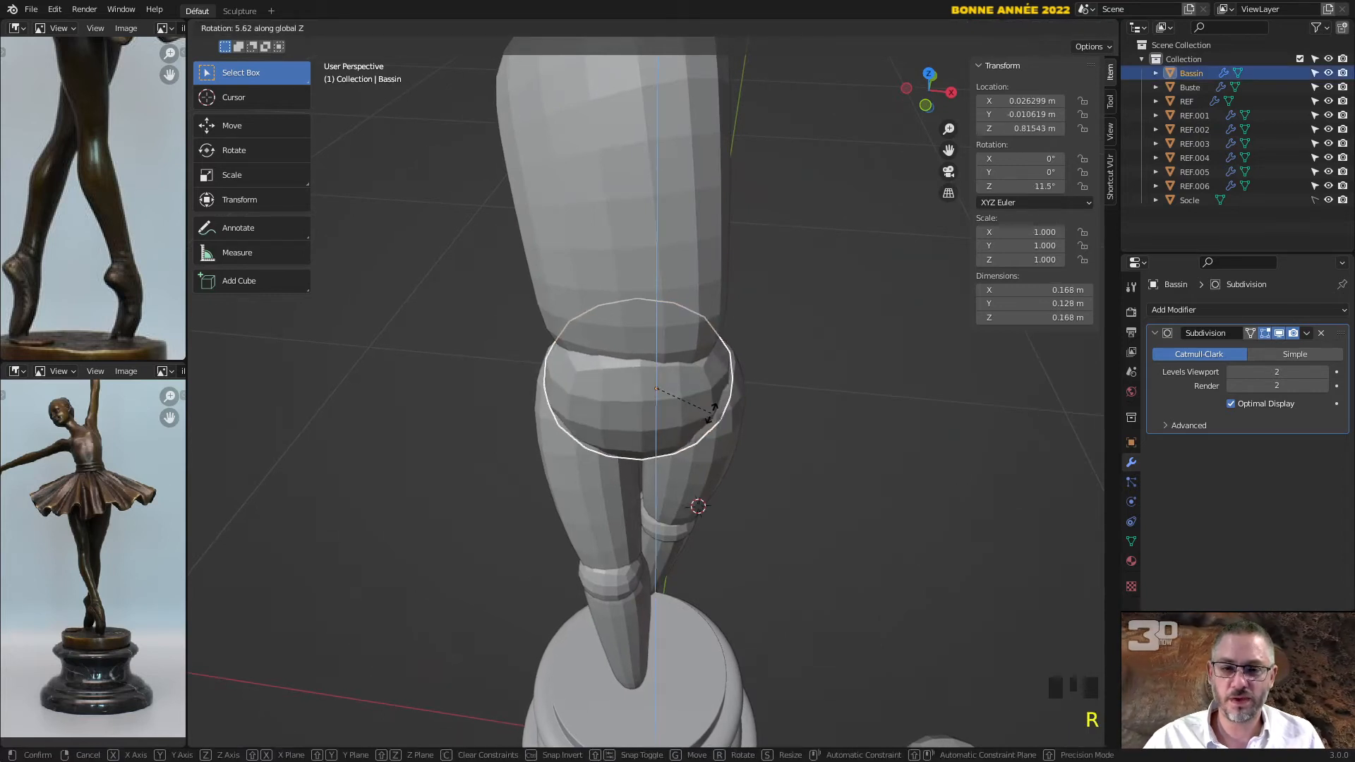
left_click(710, 415)
Try adding a horizontal loop cut to the pelvis mesh and slide it toward the waist.
middle_click_drag(710, 415, 635, 357)
key("Tab")
middle_click_drag(589, 421, 577, 319, "shift")
key("ctrl+r")
left_click(526, 319)
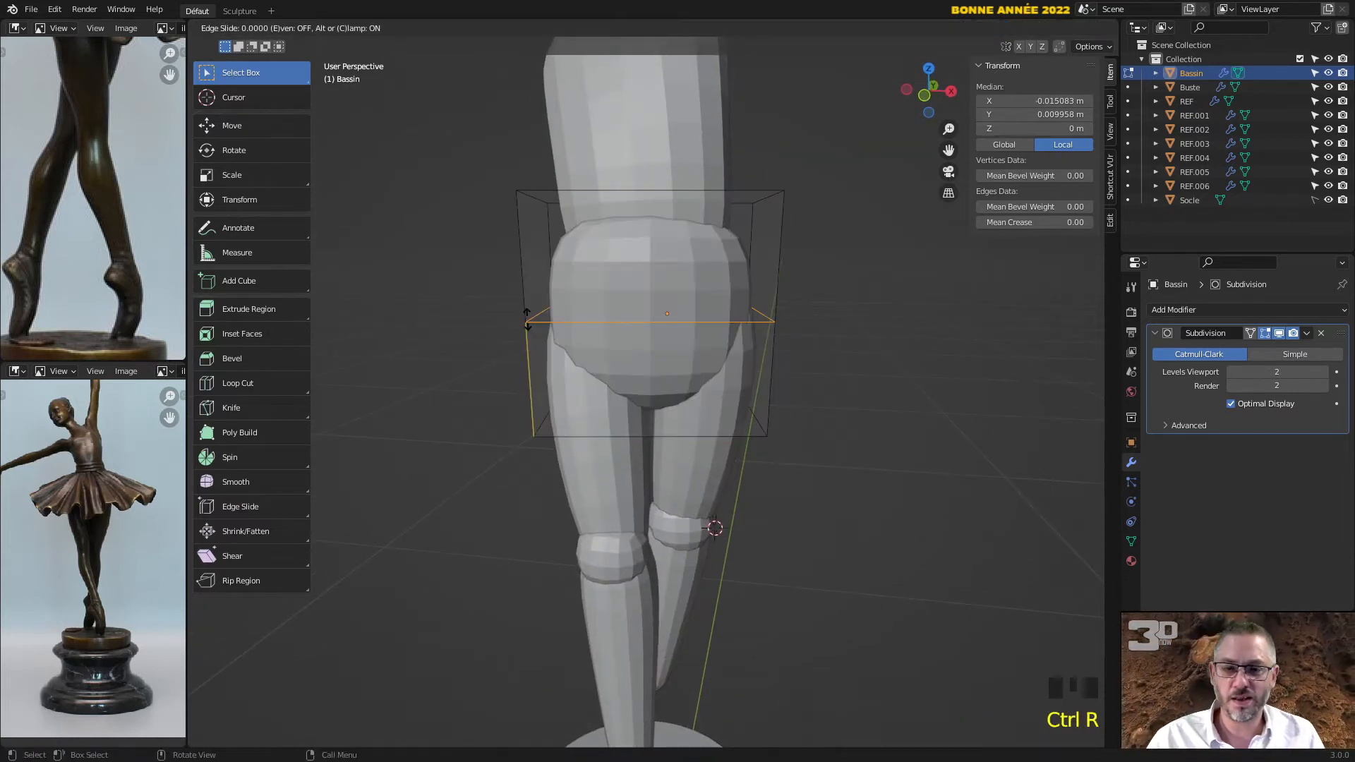
left_click(531, 274)
Try scaling down the top face of the pelvis mesh at the waist.
middle_click_drag(642, 289, 660, 281)
left_click(660, 276)
key("3")
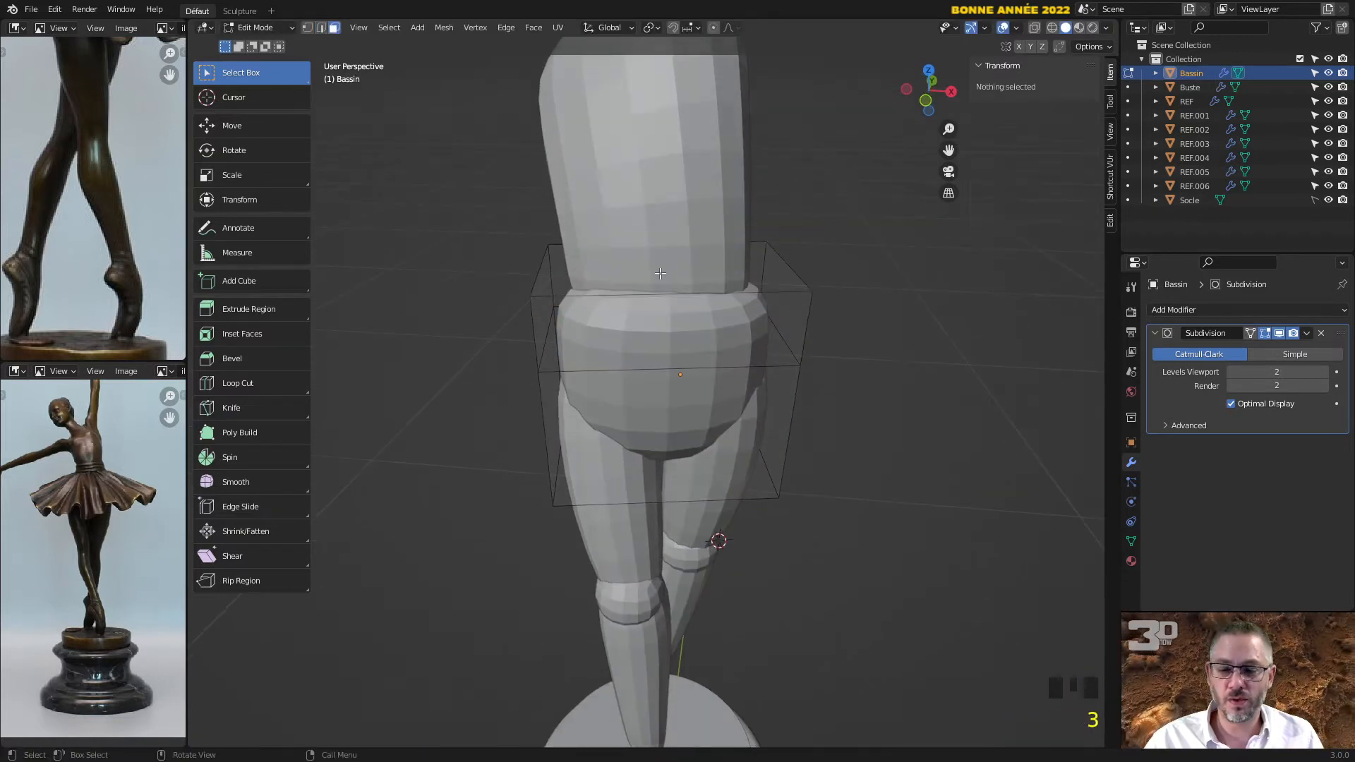
left_click(660, 275)
key("s")
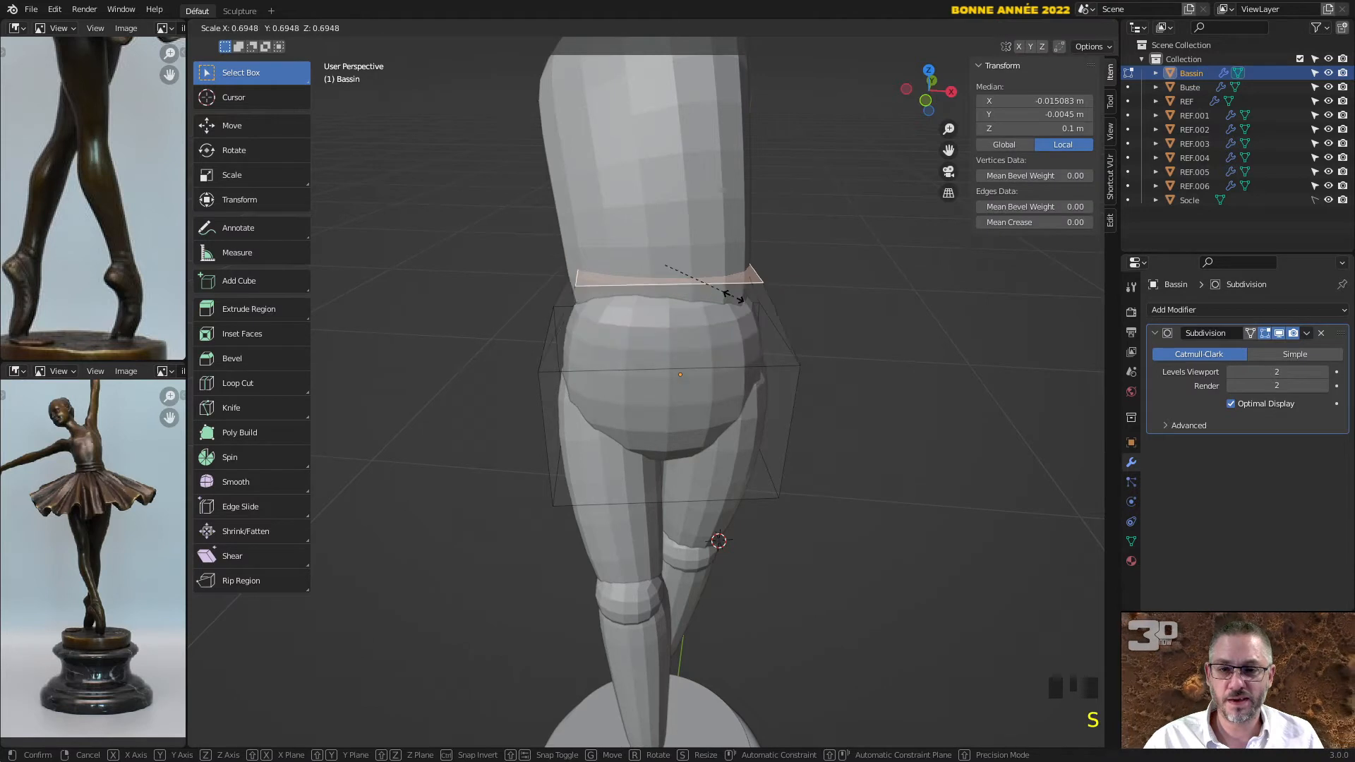
left_click(741, 298)
middle_click_drag(741, 298, 761, 275)
Undo the top face scaling and the loop cut on the pelvis, and return to Object Mode.
key("ctrl+z")
key("ctrl+z")
key("ctrl+z")
key("ctrl+z")
key("ctrl+z")
key("ctrl+z")
key("ctrl+z")
key("ctrl+z")
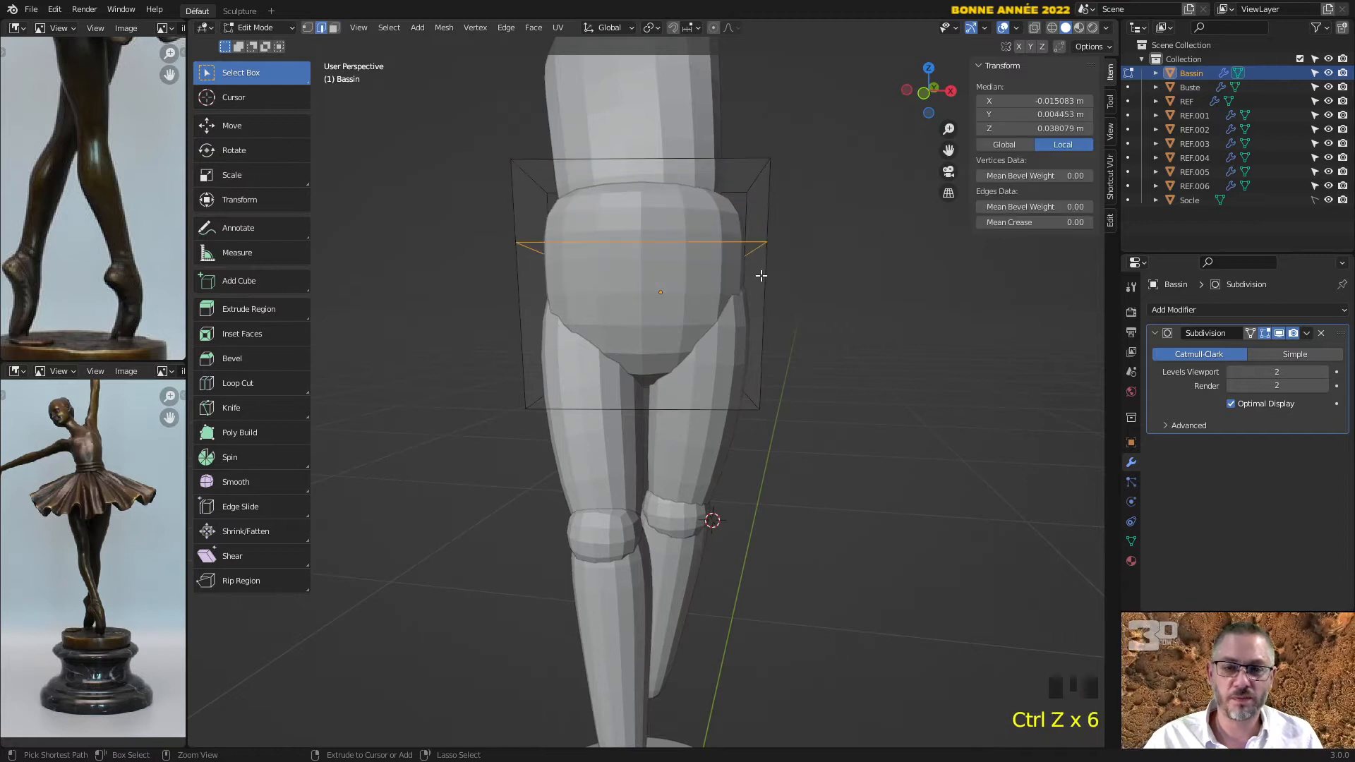
key("Tab")
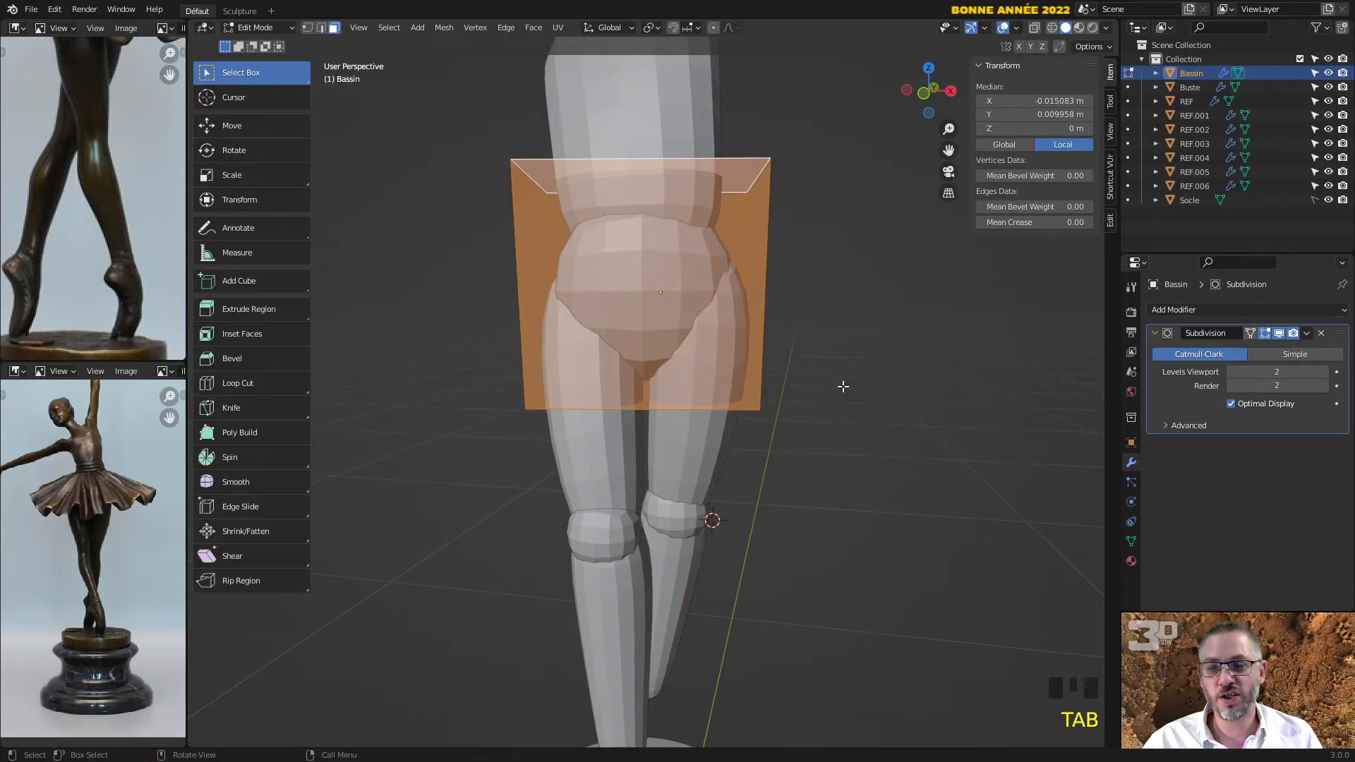
key("Tab")
Duplicate the front knee sphere and place the copy at the upper side of the bust as a shoulder.
scroll(842, 387, "down", 4)
middle_click_drag(807, 394, 662, 451)
scroll(708, 472, "down", 1)
left_click(645, 490)
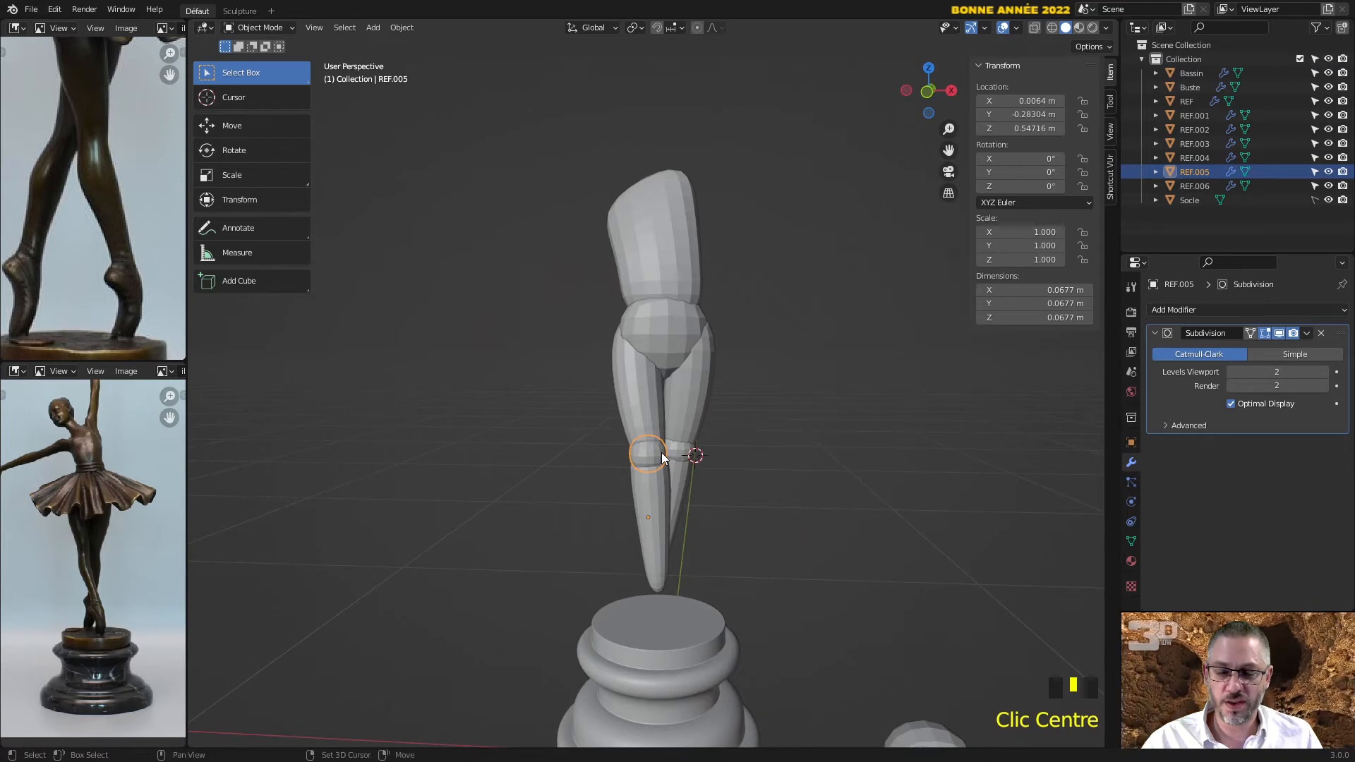
key("shift+d")
left_click(608, 152)
middle_click_drag(608, 151, 798, 192)
key("g")
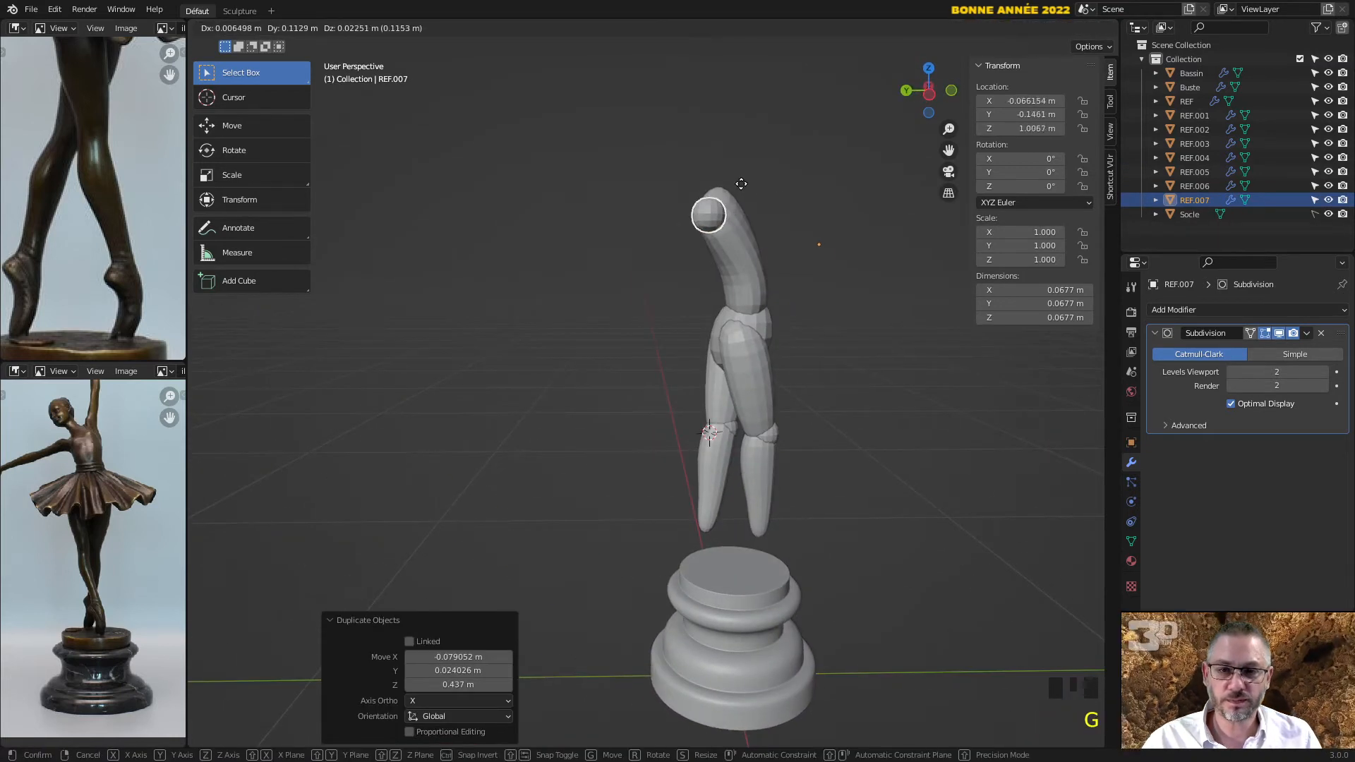
left_click(743, 185)
Stretch the shoulder sphere toward the bust by moving its inner side face about 0.0175 m along X.
scroll(746, 196, "up", 3)
middle_click_drag(746, 196, 560, 347, "shift")
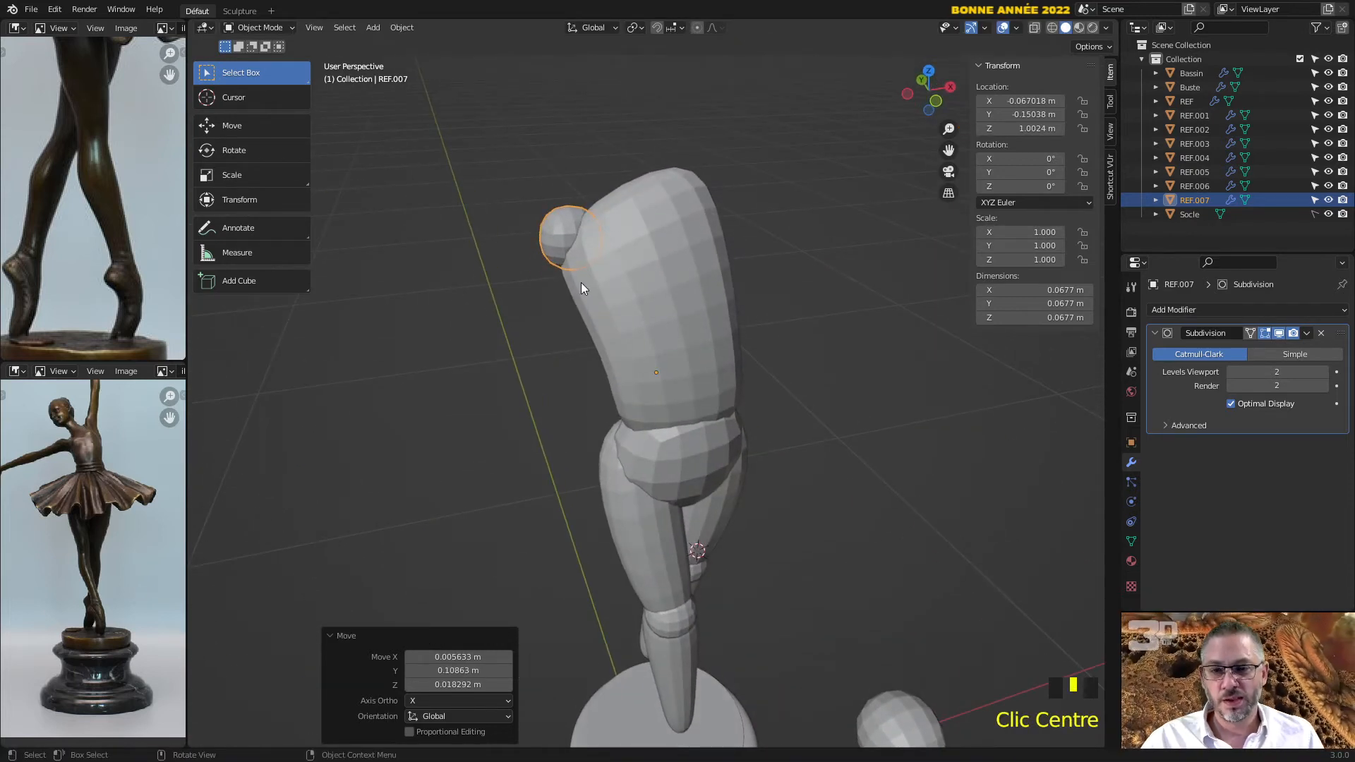
key("Tab")
middle_click_drag(581, 282, 705, 273)
left_click(710, 248)
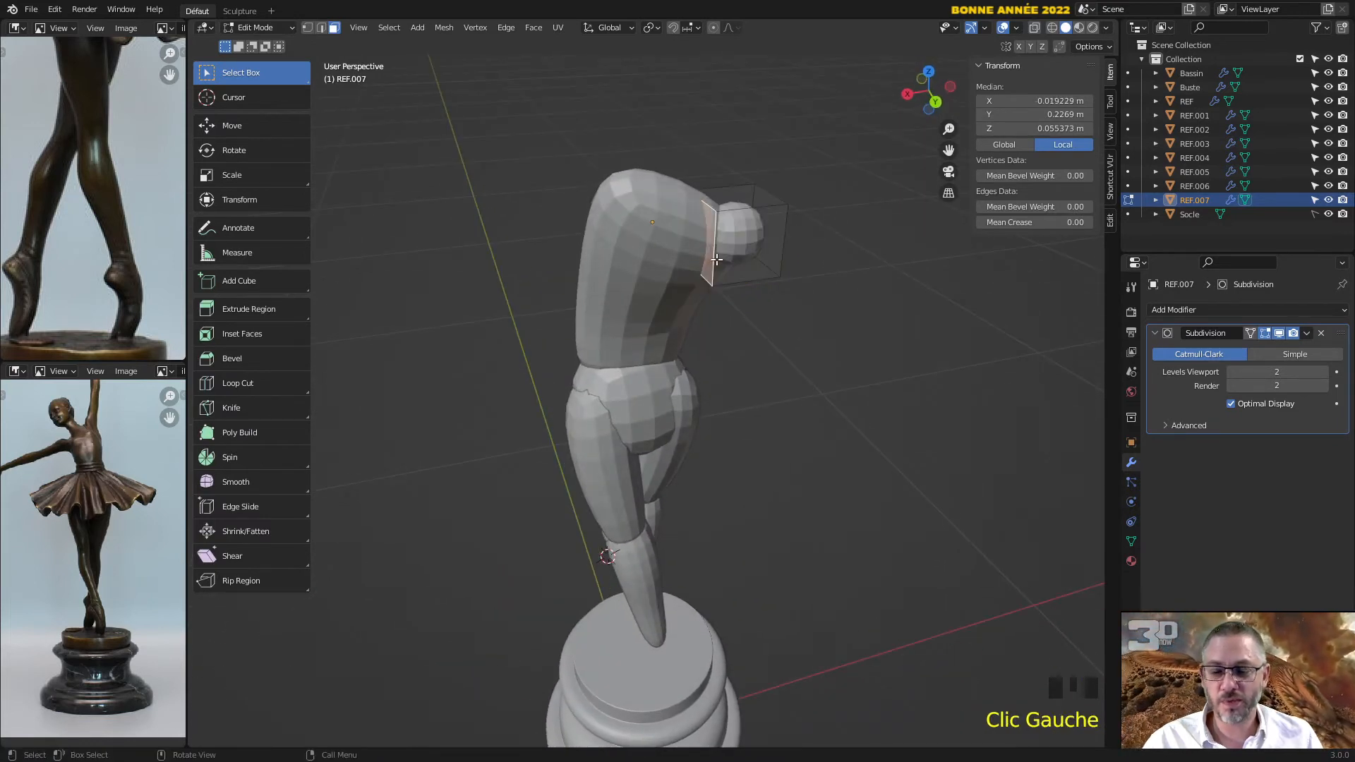
key("g")
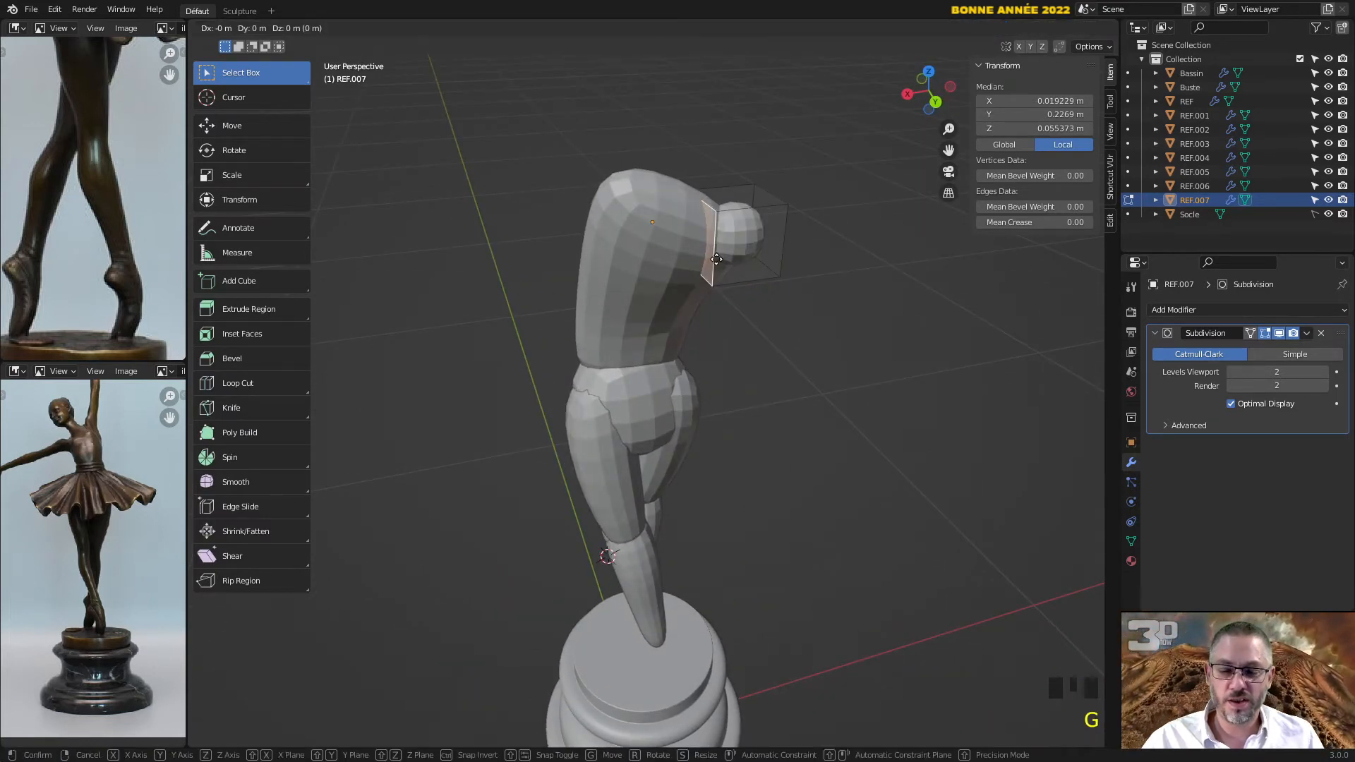
key("x")
left_click(712, 269)
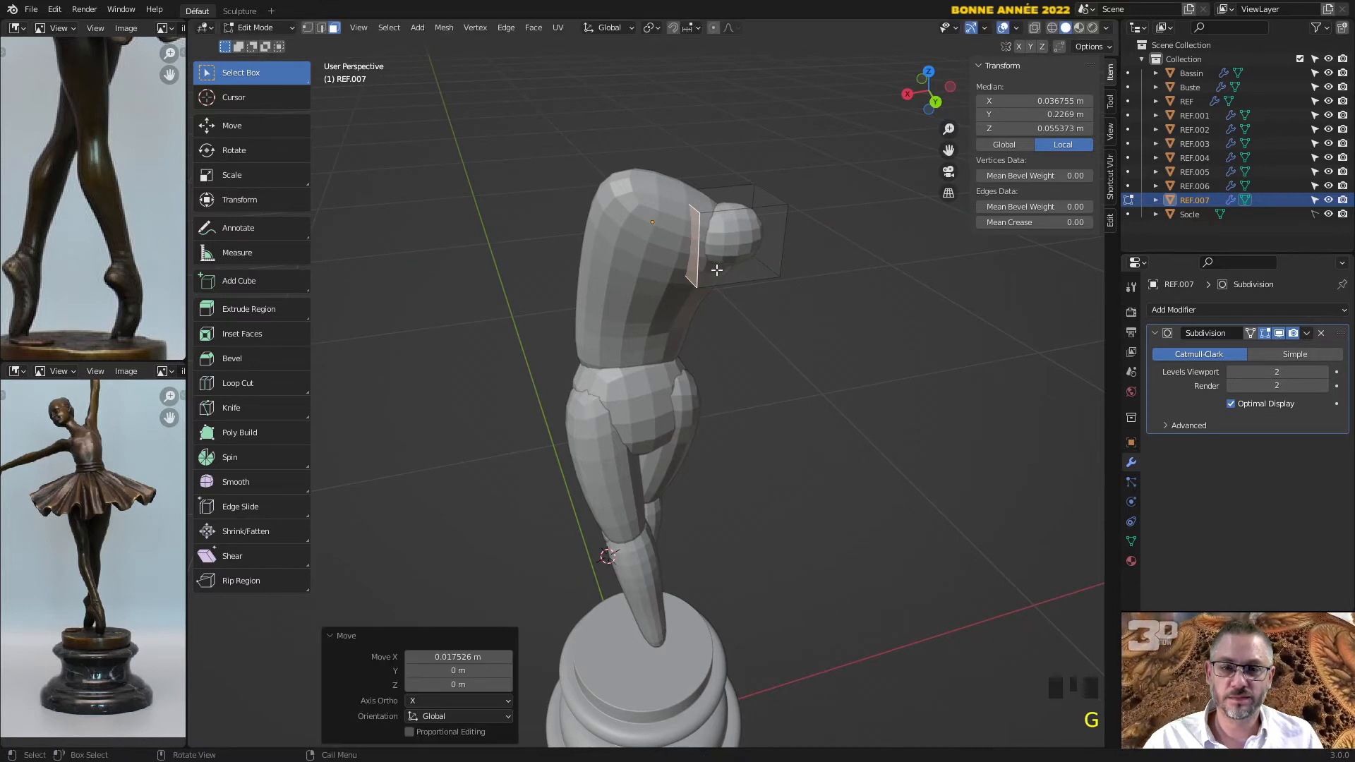
key("Tab")
middle_click_drag(740, 274, 671, 396)
key("r")
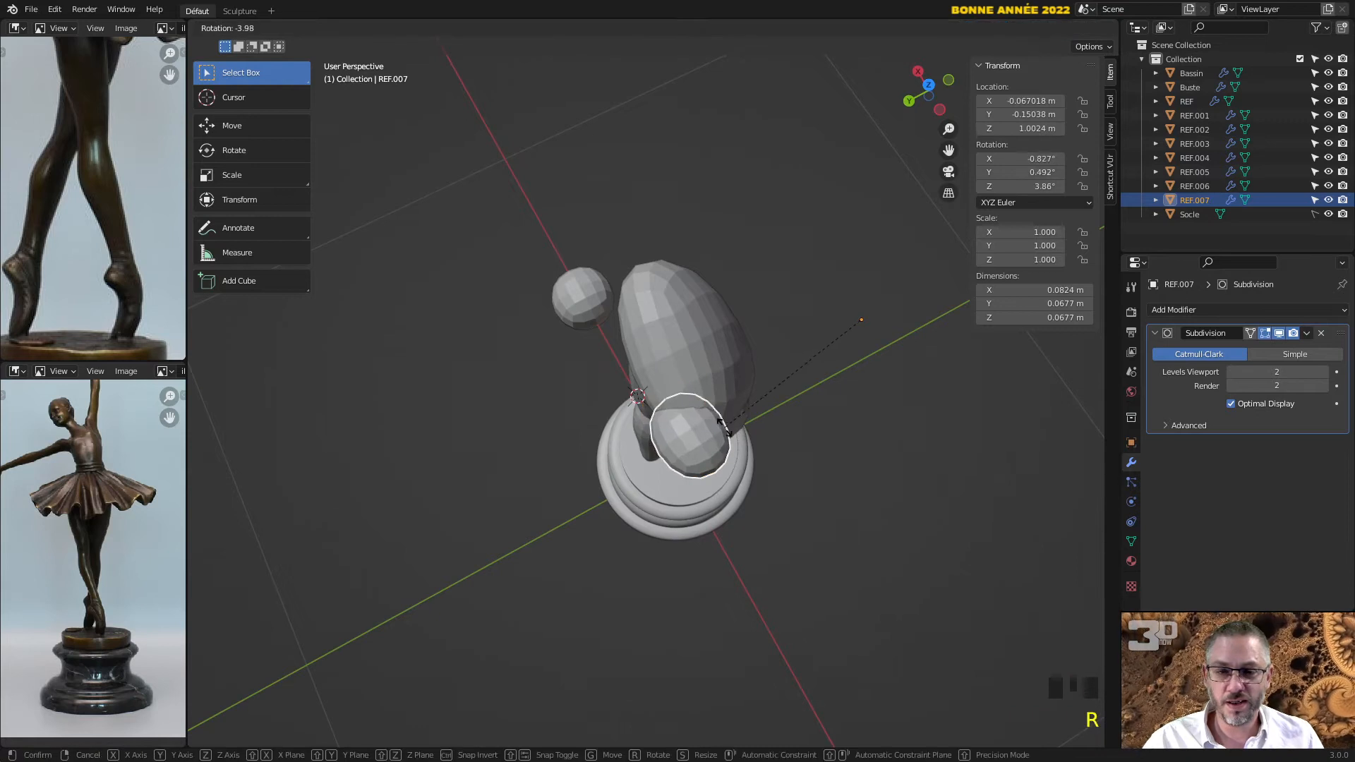
right_click(721, 424)
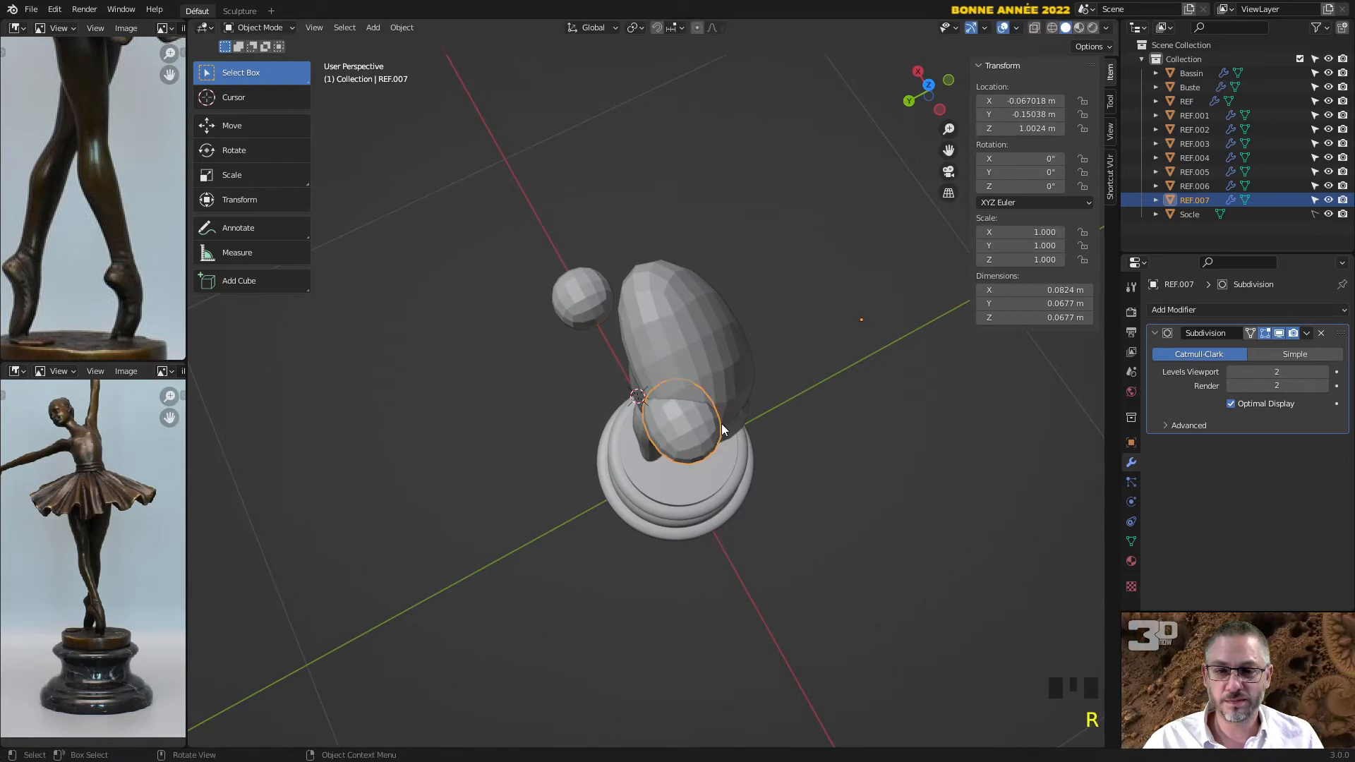
Use Median Point as the transform pivot and set the shoulder sphere's origin to its geometry.
left_click(633, 29)
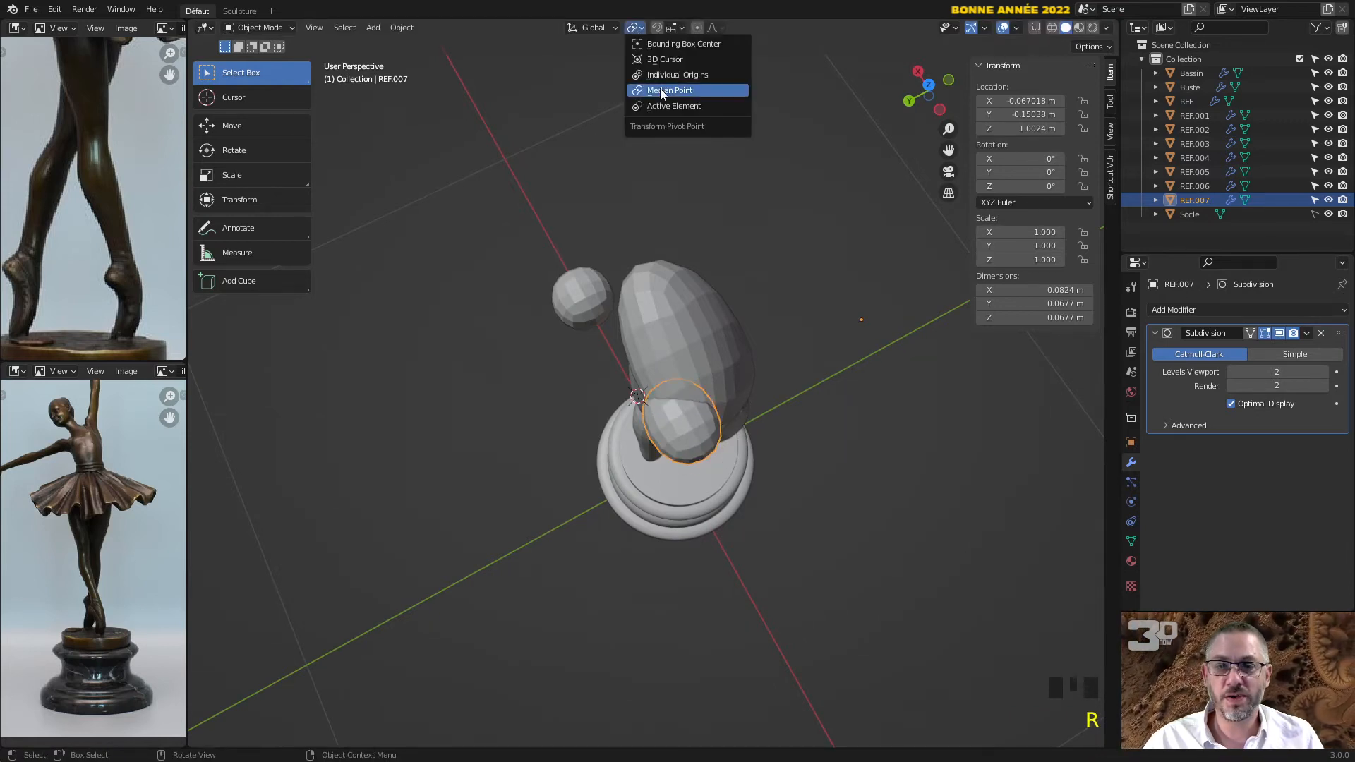
left_click(659, 90)
middle_click_drag(726, 448, 680, 415)
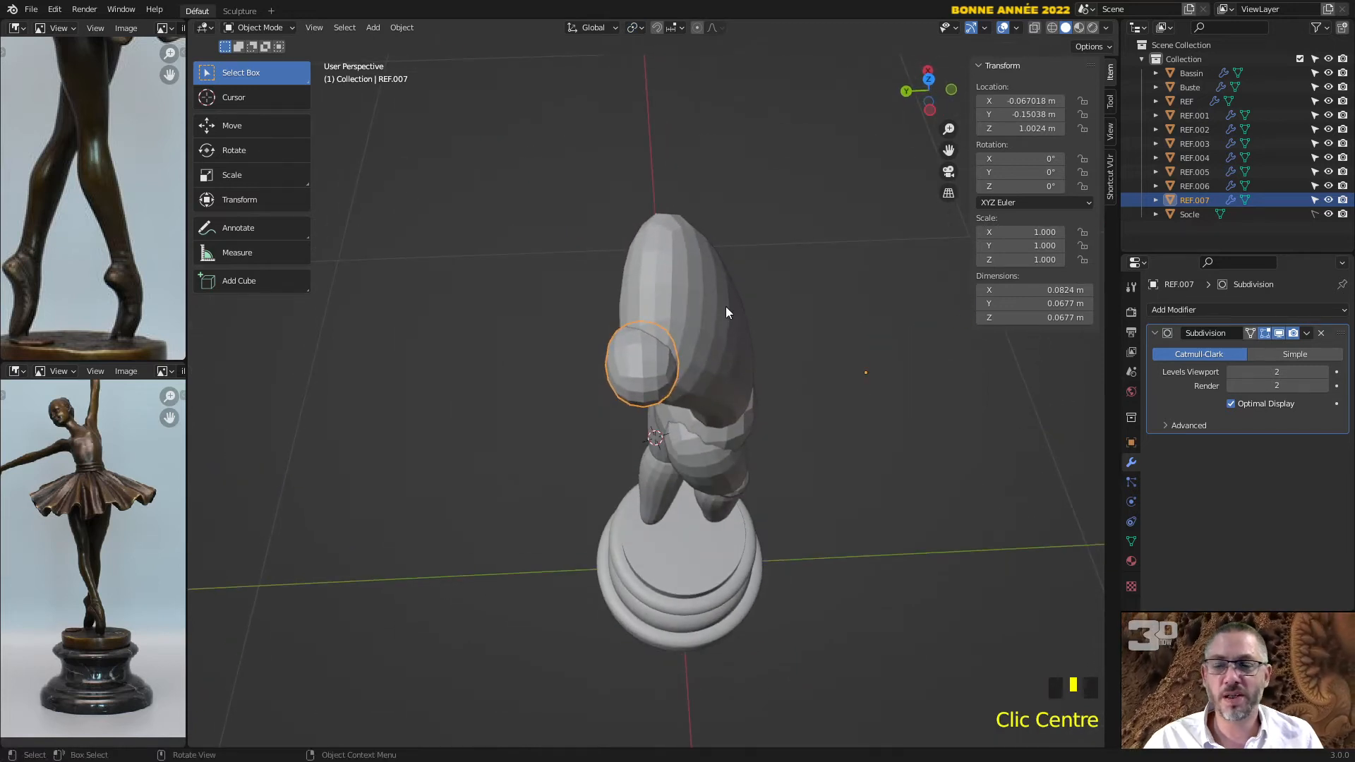
left_click(403, 28)
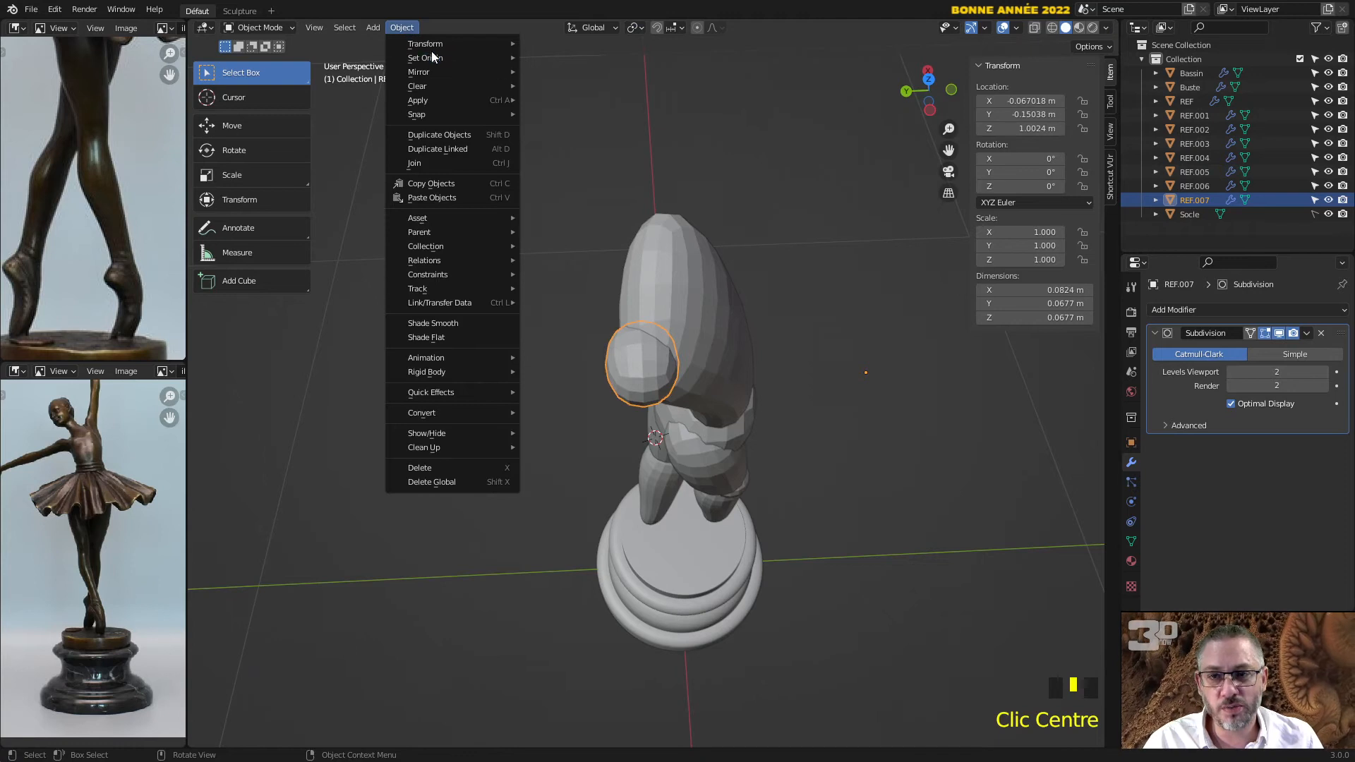
mouse_move(447, 61)
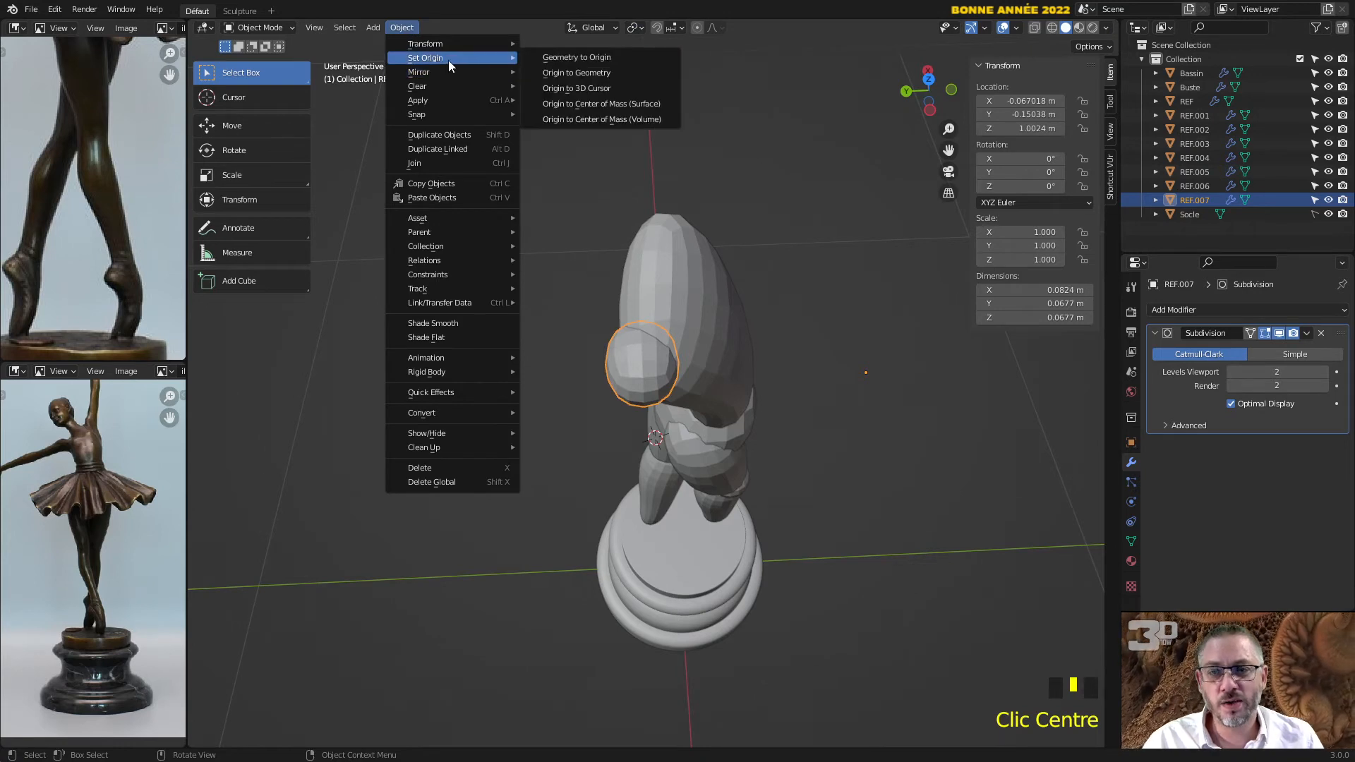
left_click(590, 73)
Rotate the shoulder sphere about 22.6° in a view from above so it follows the bust's side.
middle_click_drag(682, 412, 744, 441)
key("r")
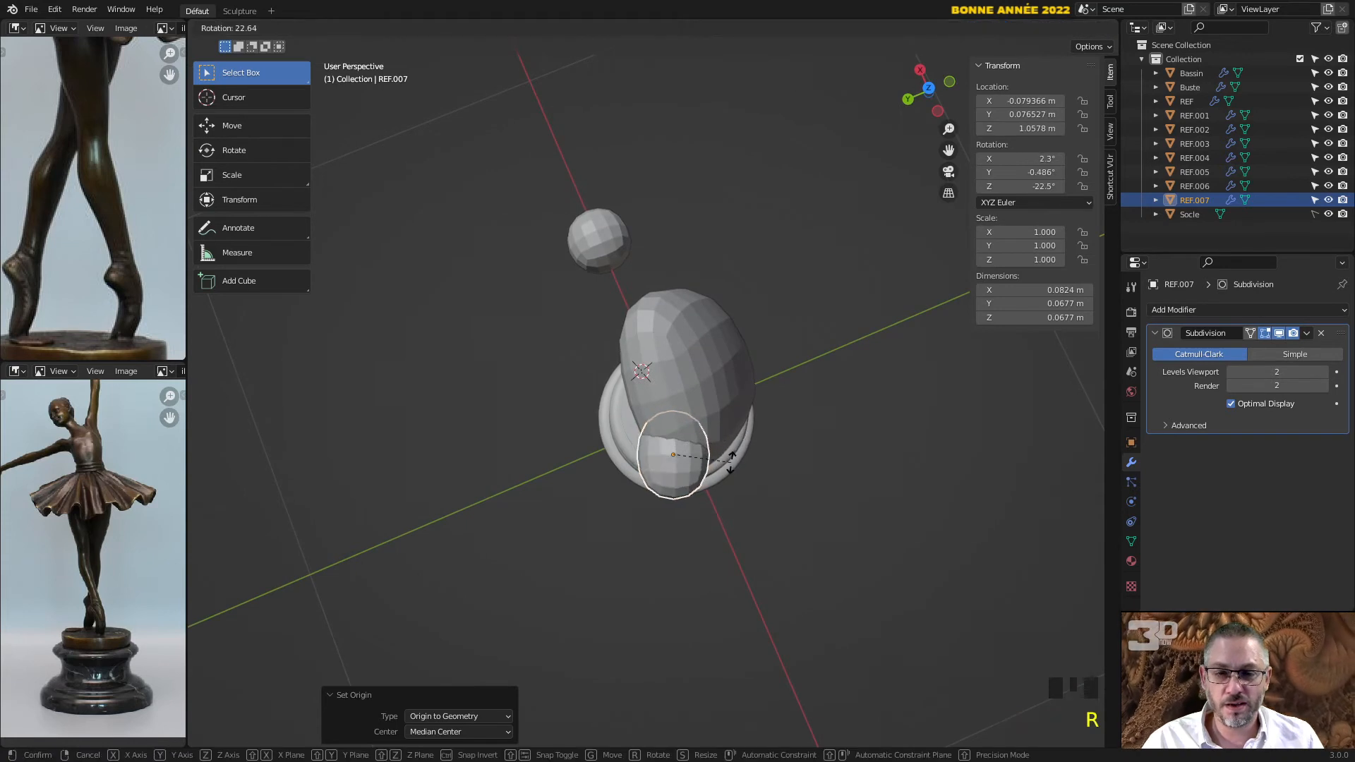
left_click(731, 460)
Duplicate the shoulder sphere and place the copy on the bust's opposite side, about 0.14 m away along X.
key("shift+d")
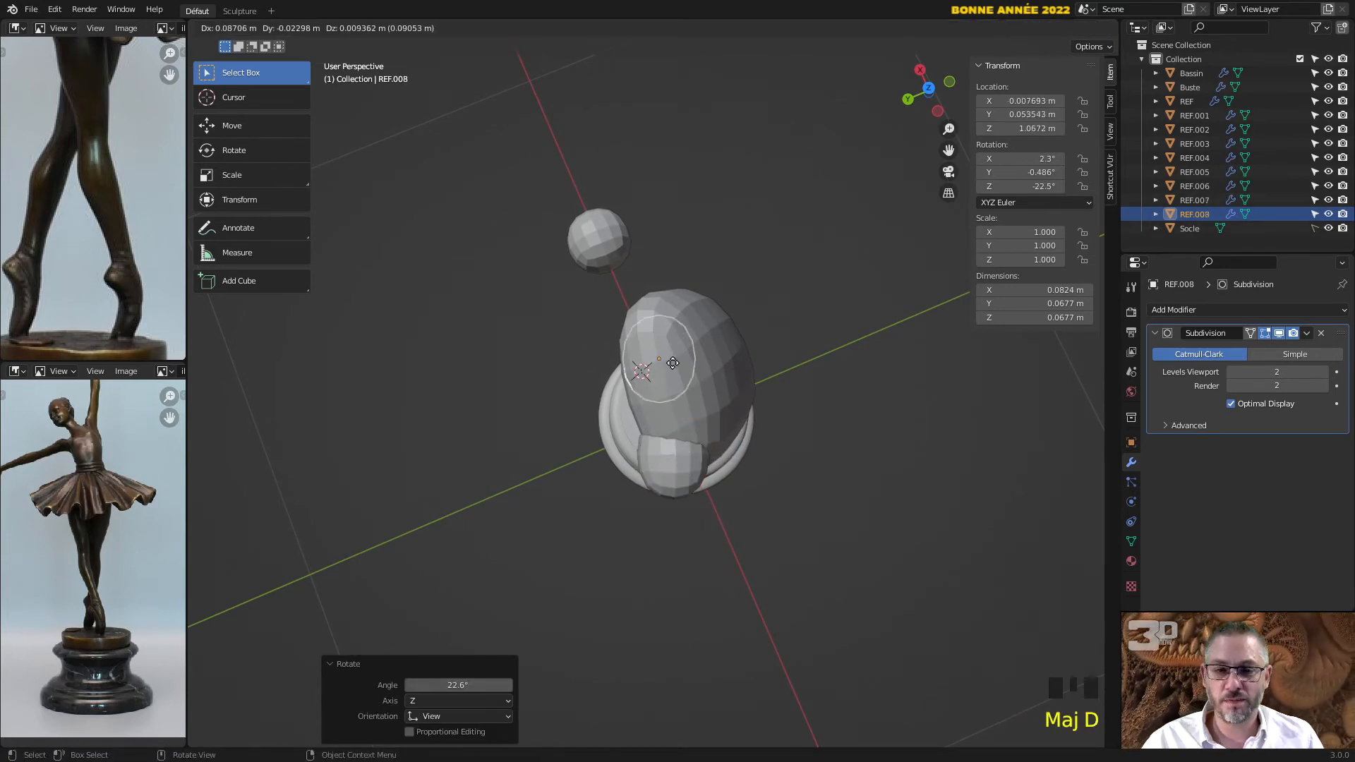
left_click(692, 323)
middle_click_drag(692, 323, 565, 262)
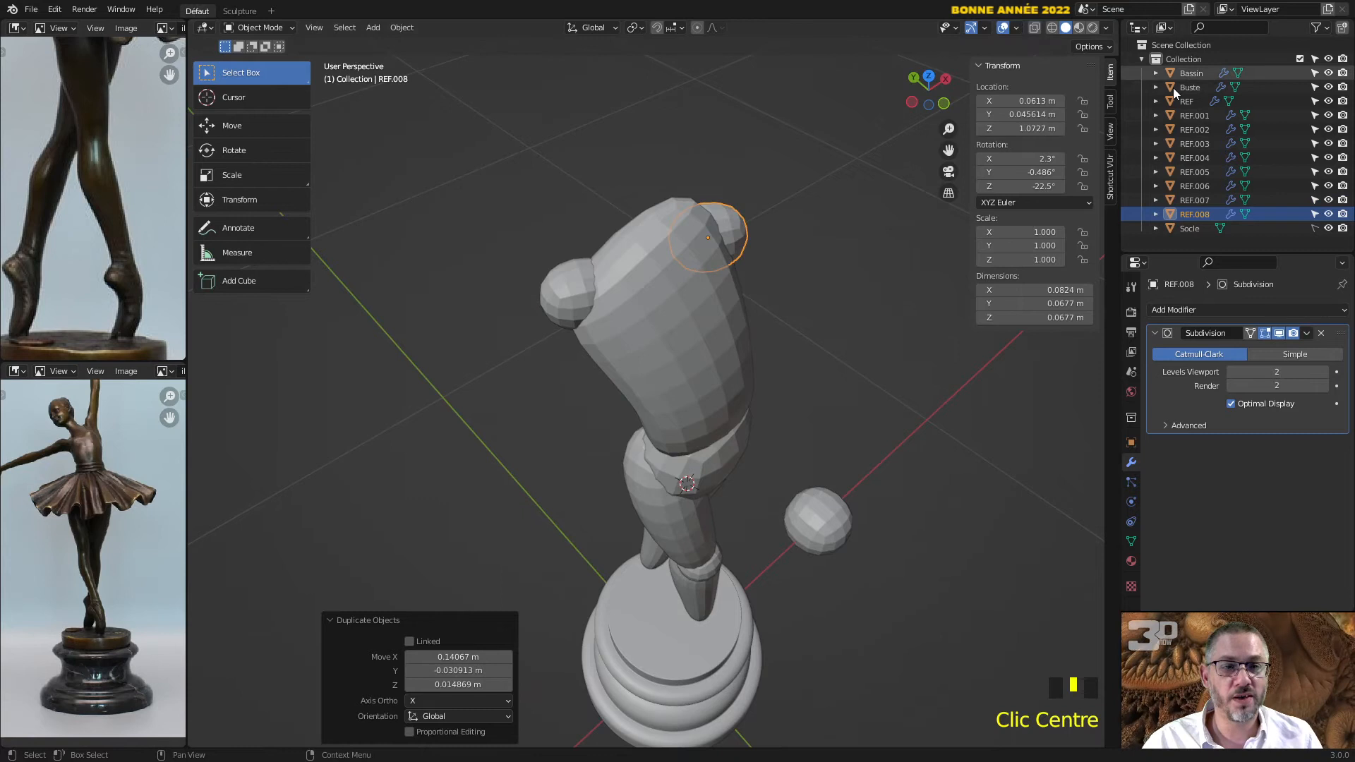
Shift the bust slightly to adjust its position above the pelvis.
middle_click_drag(768, 415, 551, 364)
left_click(669, 432)
key("g")
left_click(679, 441)
Raise the duplicated shoulder about 0.035 m along Z and bring it about 0.01 m inward toward the bust.
left_click(687, 274)
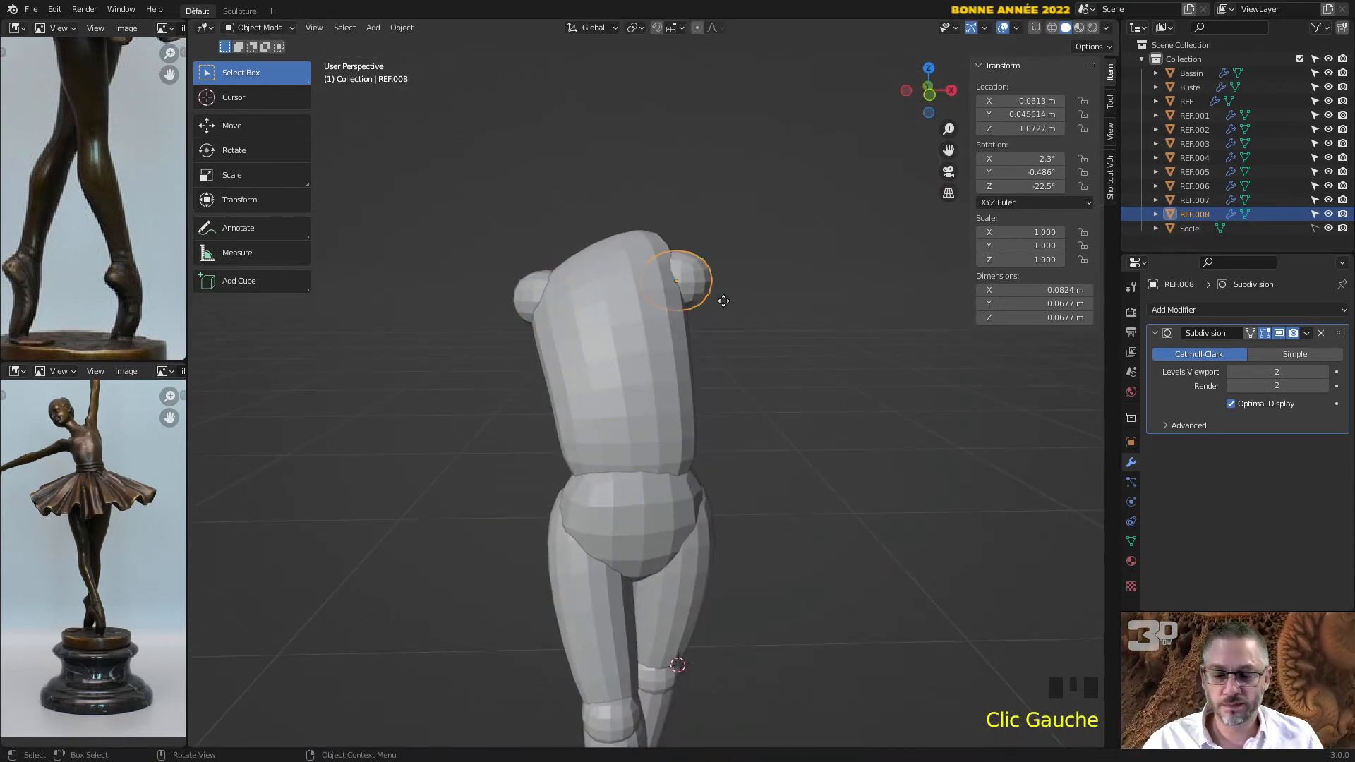
key("g")
left_click(714, 270)
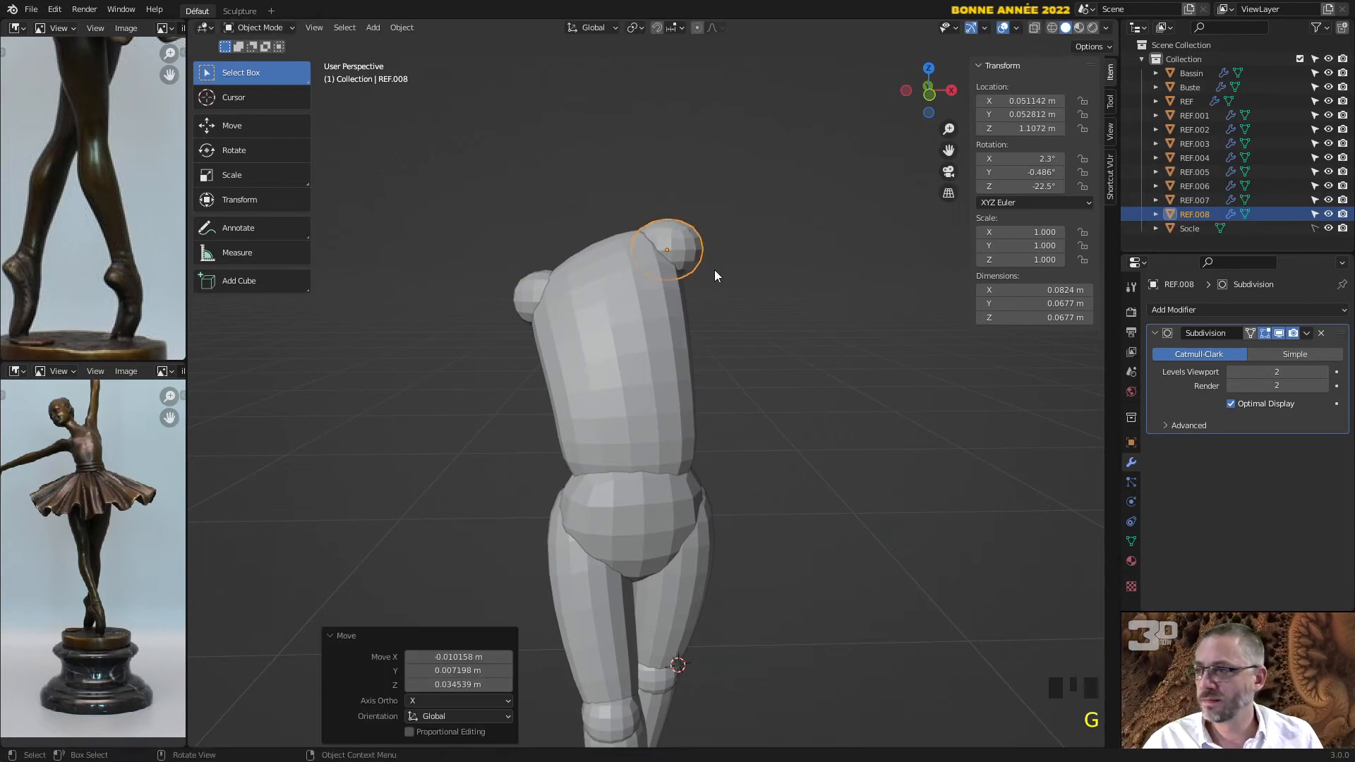
Rotate the raised shoulder to about X -22.7°, Y -46.8°, Z 33.1°, shift it against the bust's top corner, and deselect it.
middle_click_drag(714, 269, 714, 318)
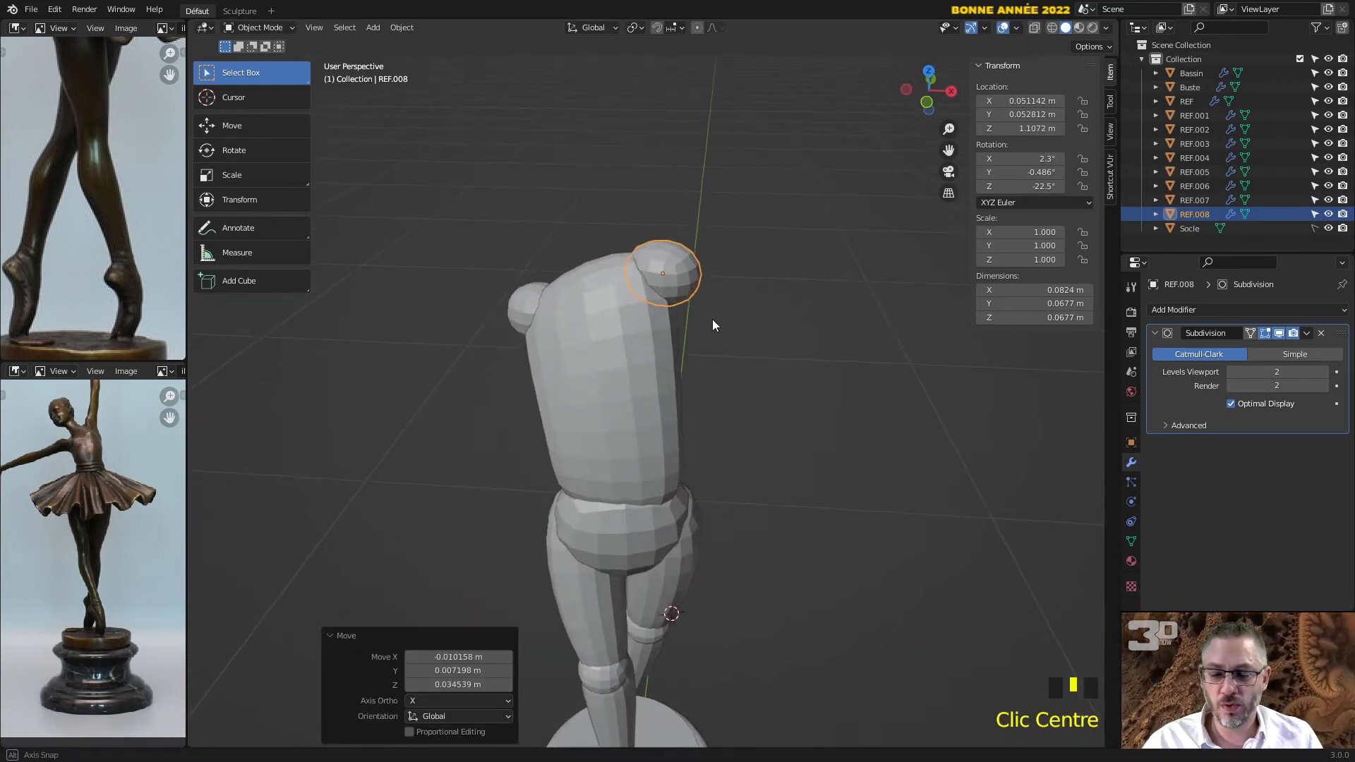
key("r")
left_click(733, 237)
middle_click_drag(733, 237, 652, 344)
key("r")
left_click(735, 243)
key("r")
left_click(638, 205)
key("g")
left_click(840, 384)
left_click(771, 306)
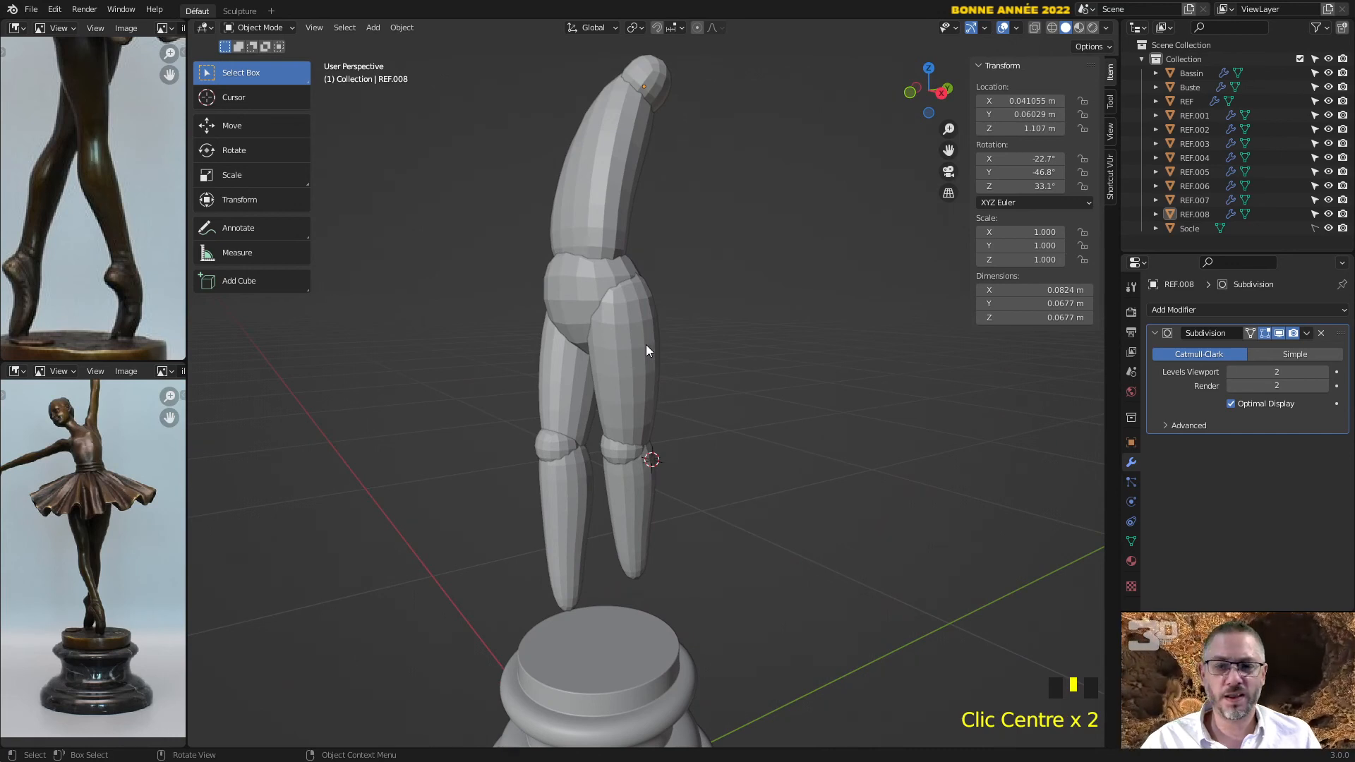
scroll(645, 349, "down", 2)
middle_click_drag(662, 355, 734, 391)
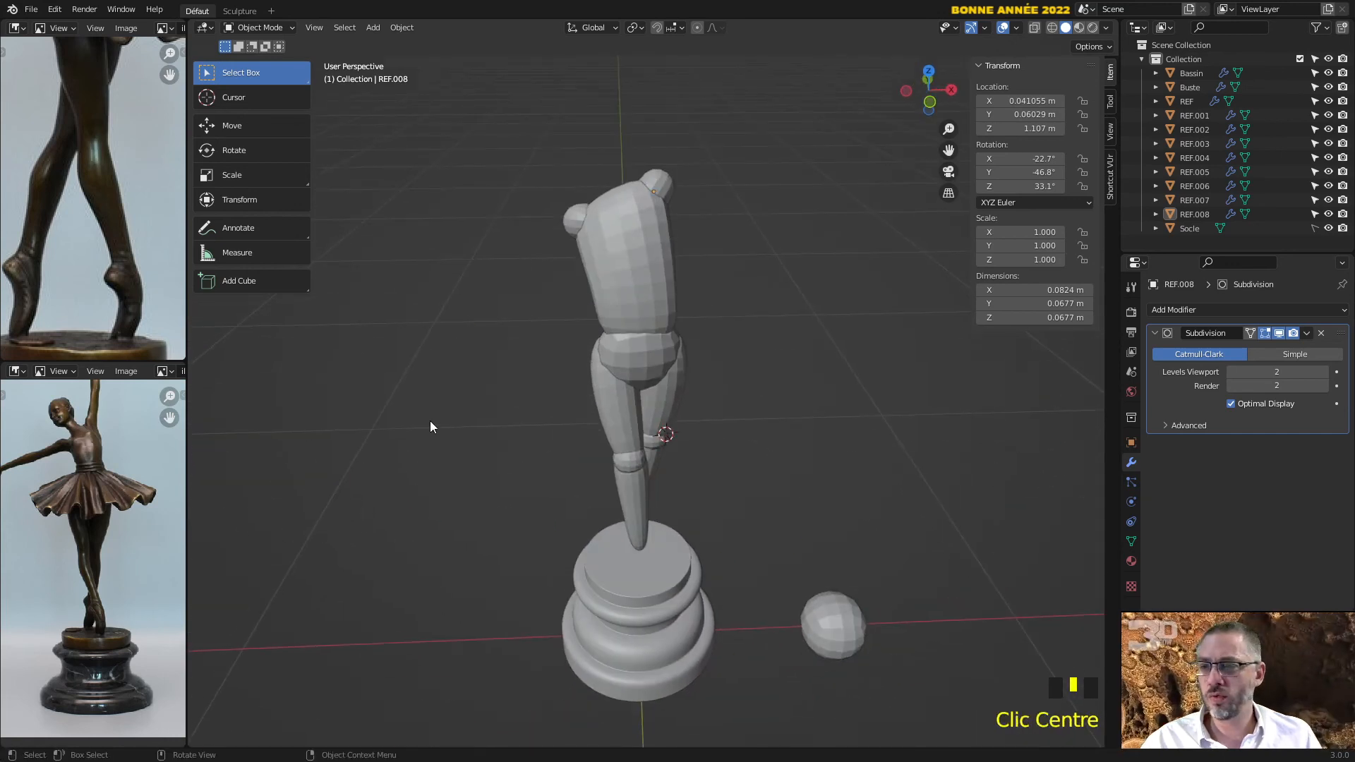